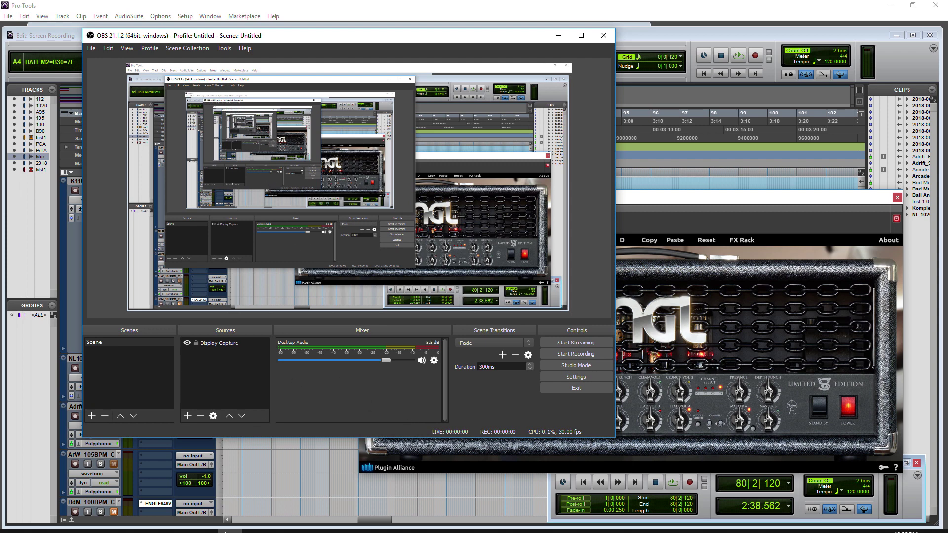
Switch to the browser showing the FL Studio 20 page on image-line.com
left_click(84, 523)
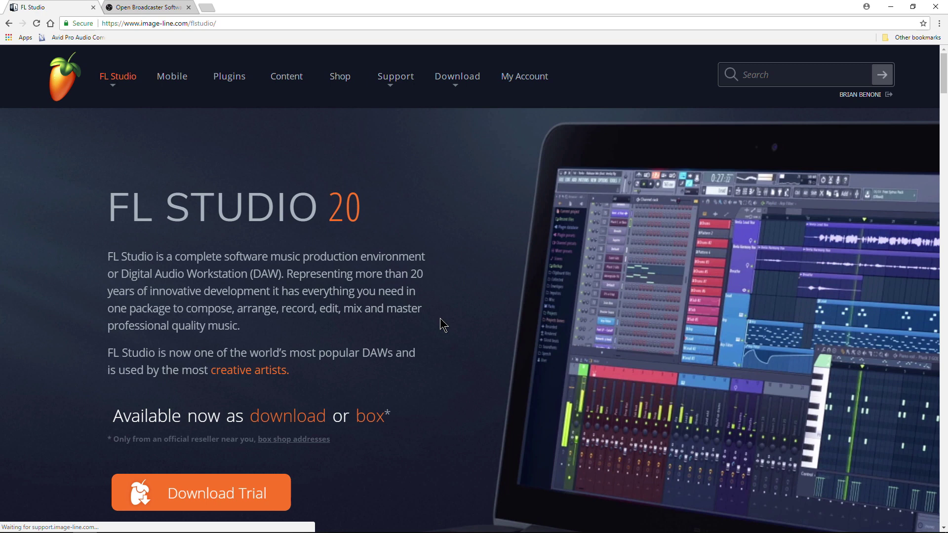
Scroll through the FL Studio page, then go to the open OBS Studio website tab
scroll(457, 301, "down", 2)
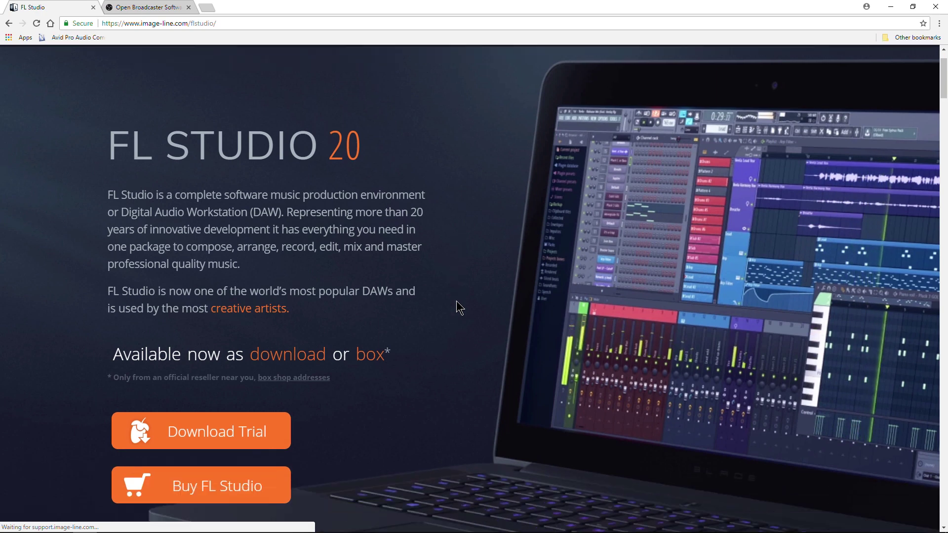
scroll(456, 302, "up", 1)
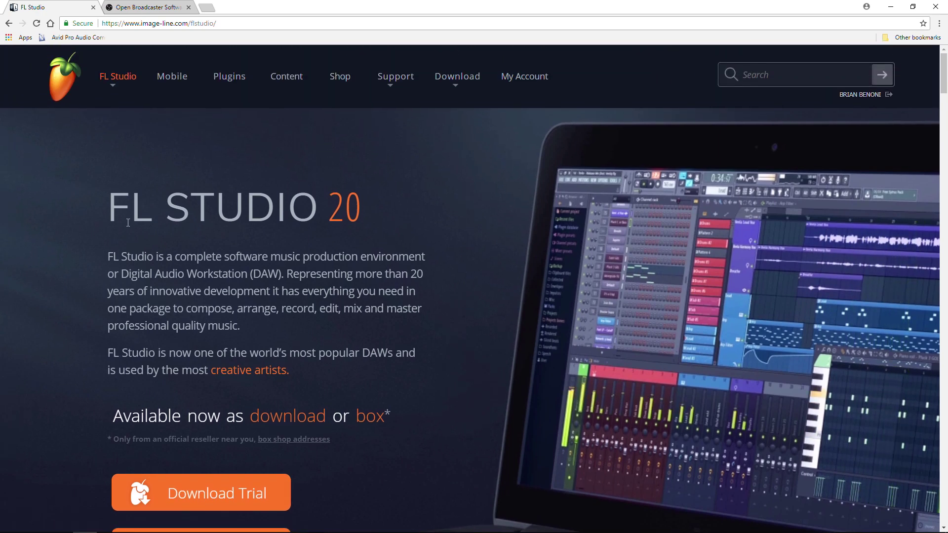
left_click(142, 11)
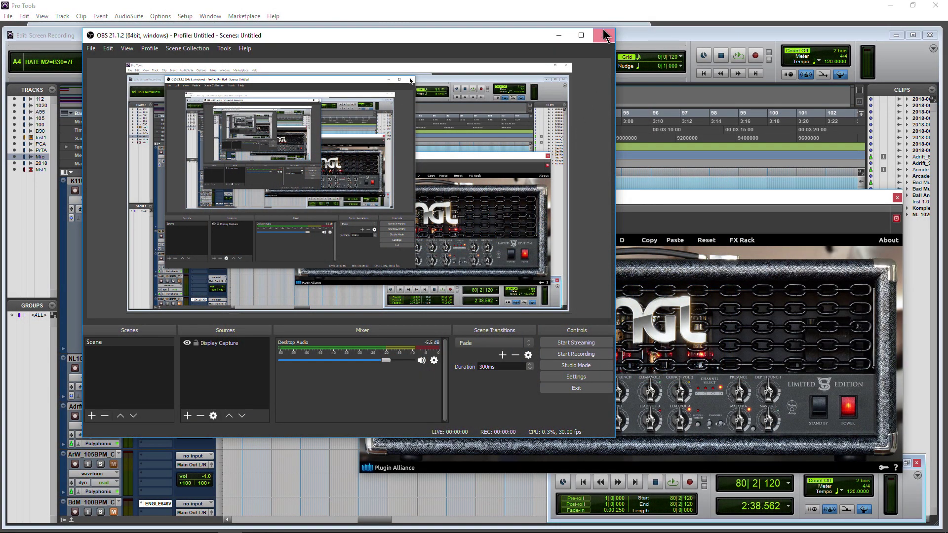
Hide OBS to reveal the Pro Tools session and briefly play it back
left_click(606, 36)
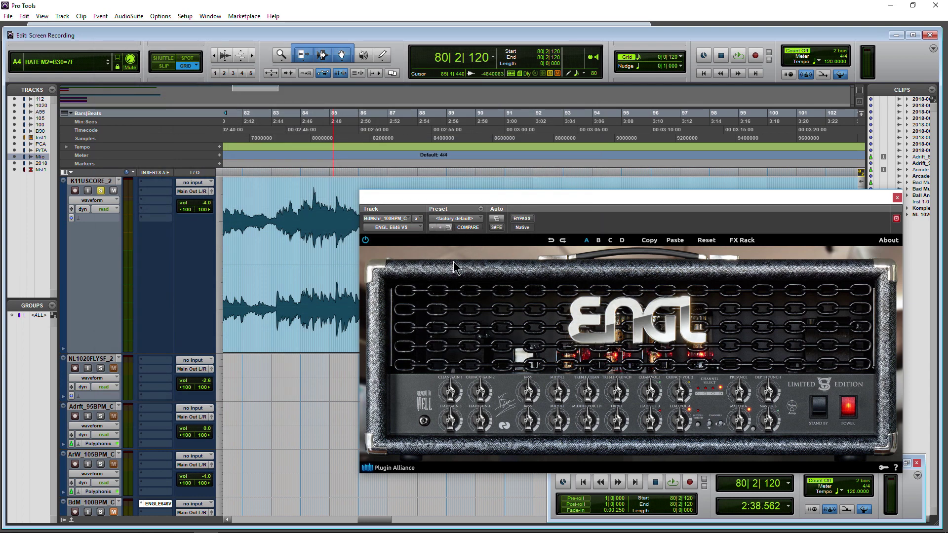
key("space")
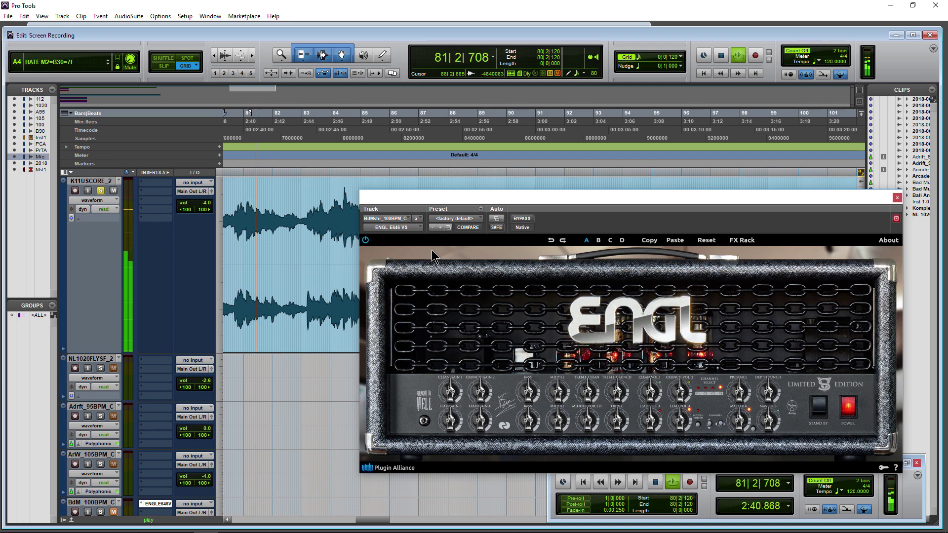
key("space")
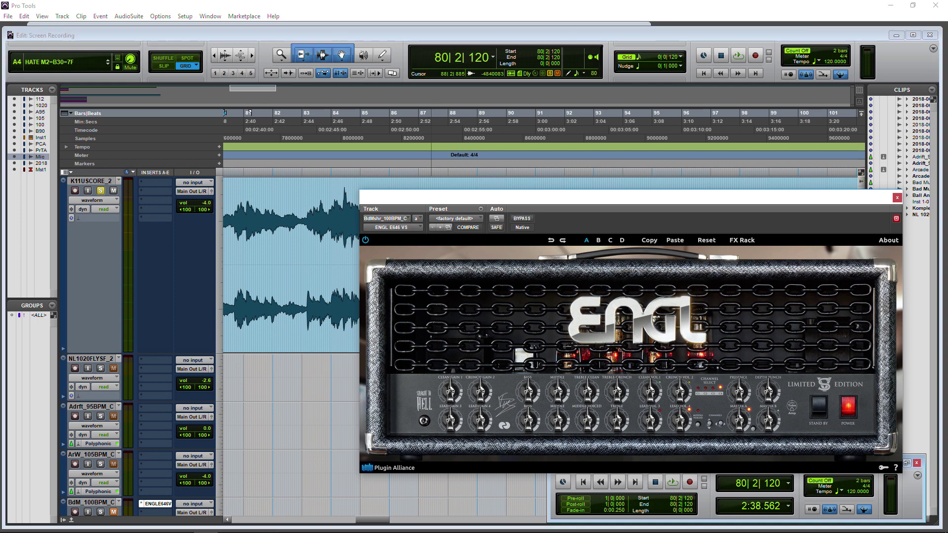
Check system volume, toggle the ENGL amp plugin's FX Rack view, and focus the Edit window
left_click(883, 523)
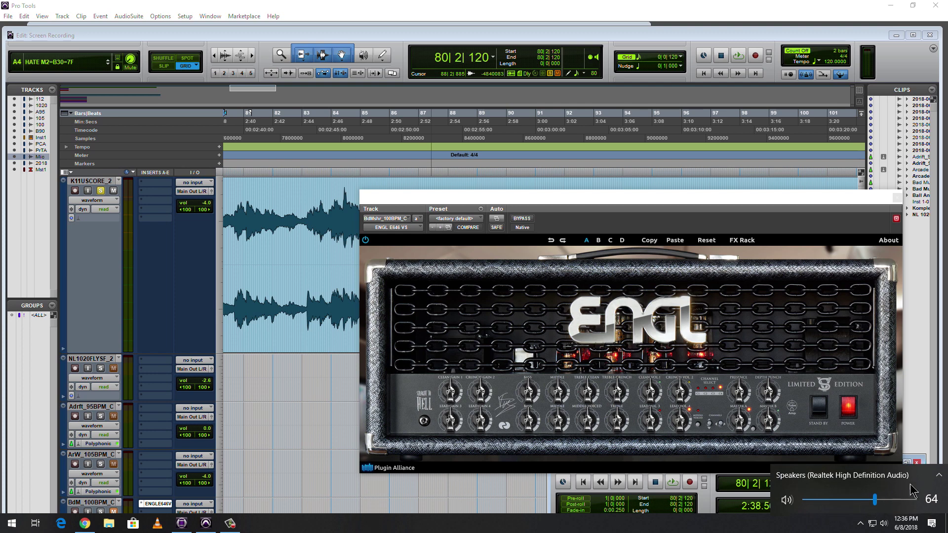
left_click(586, 327)
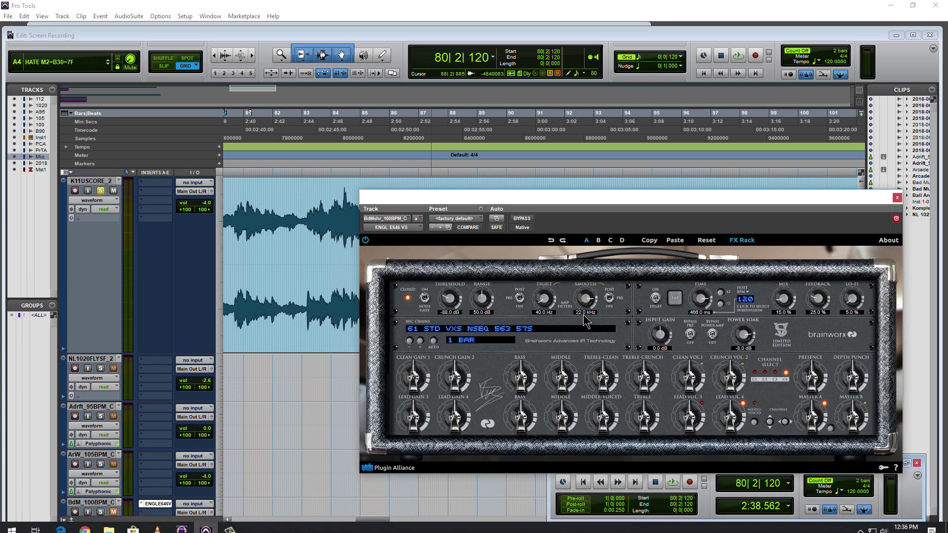
left_click(742, 240)
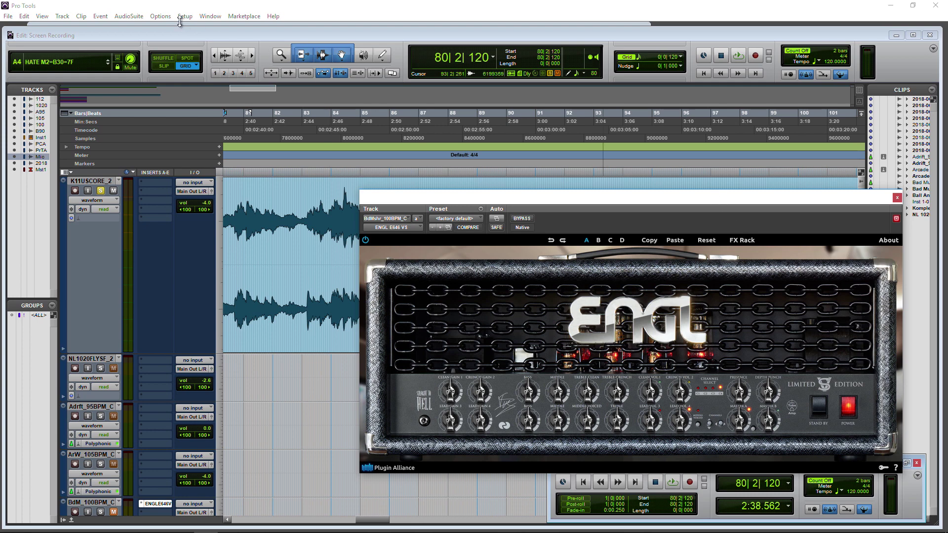
left_click(336, 26)
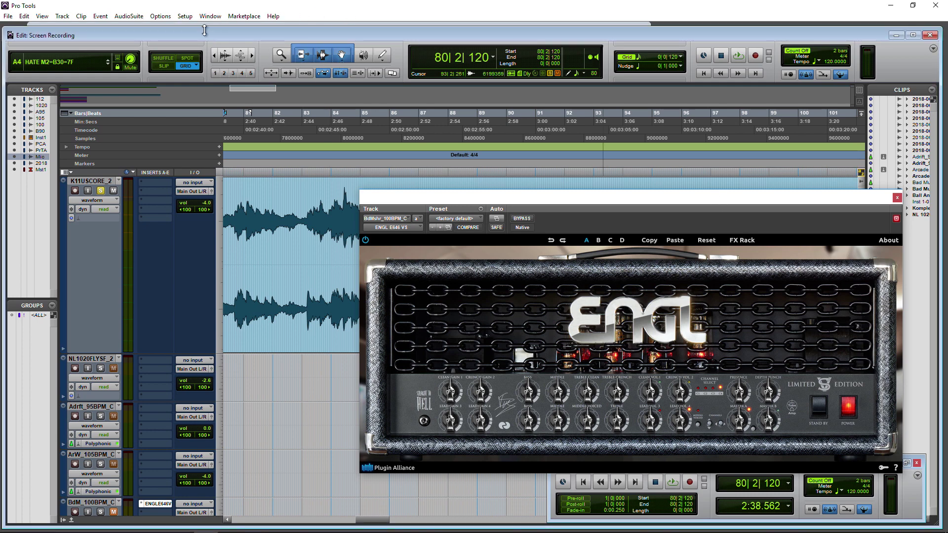
left_click(186, 19)
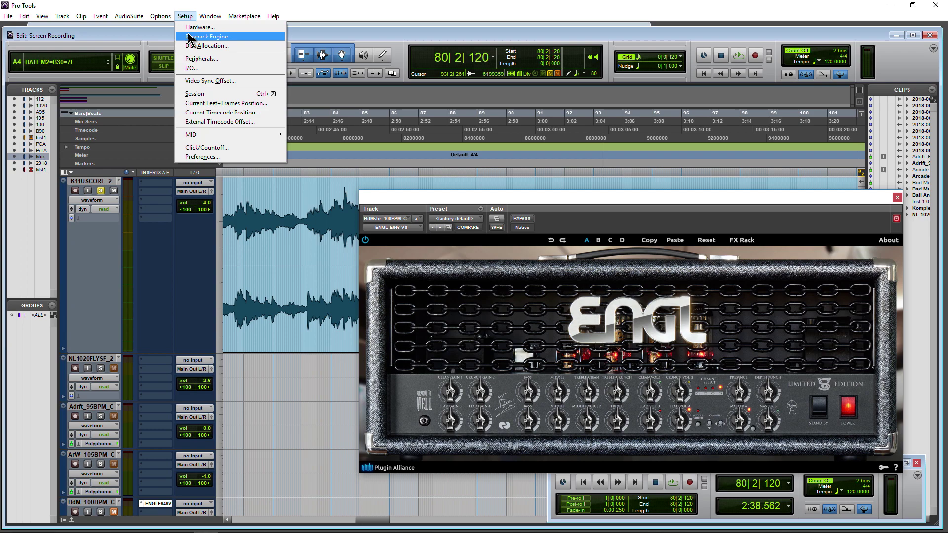
left_click(200, 37)
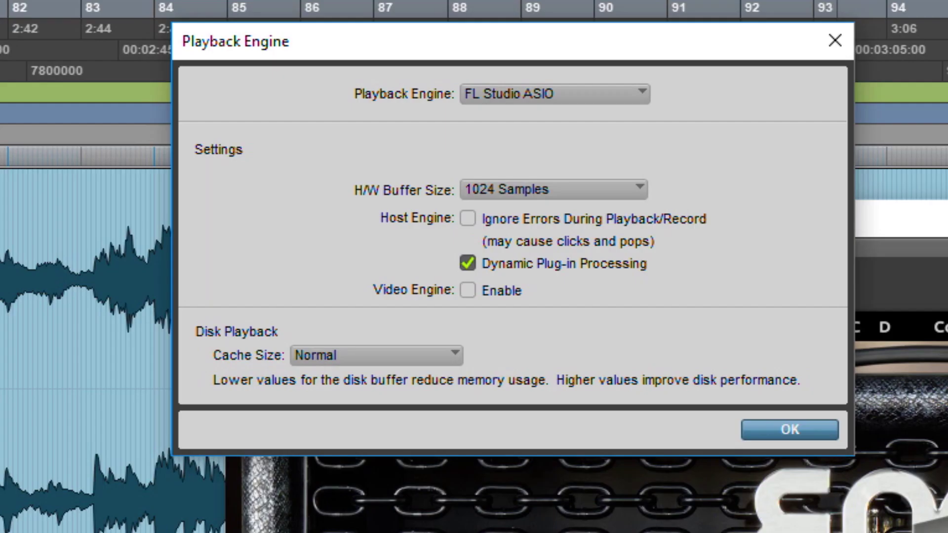
left_click(636, 96)
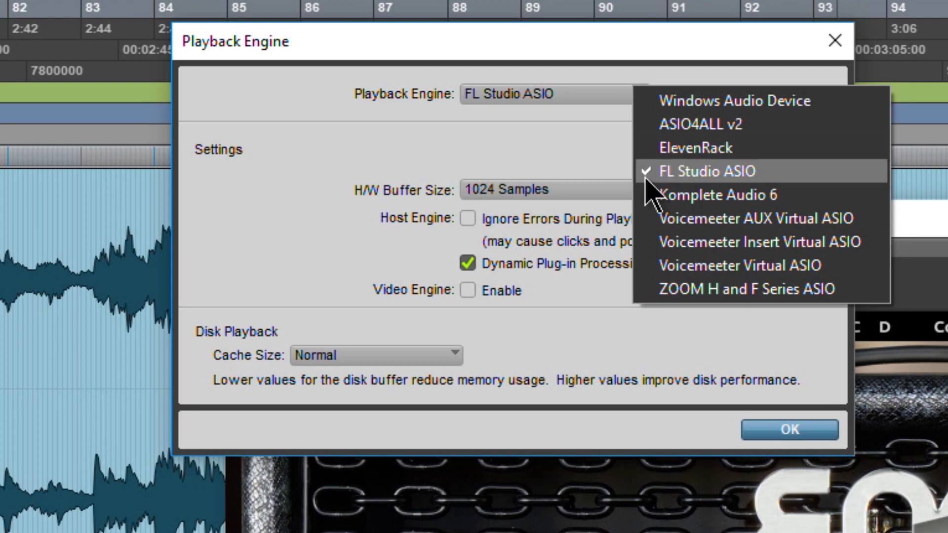
left_click(449, 151)
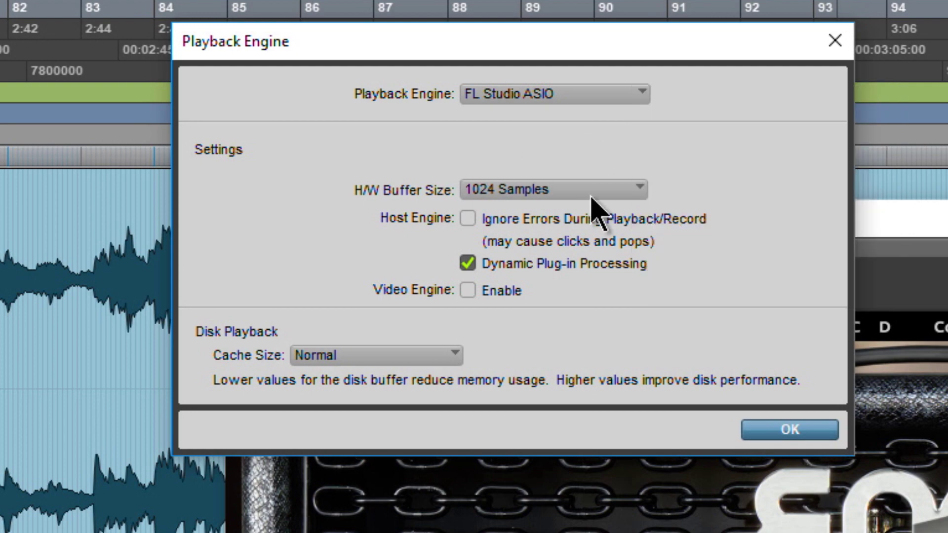
left_click(792, 431)
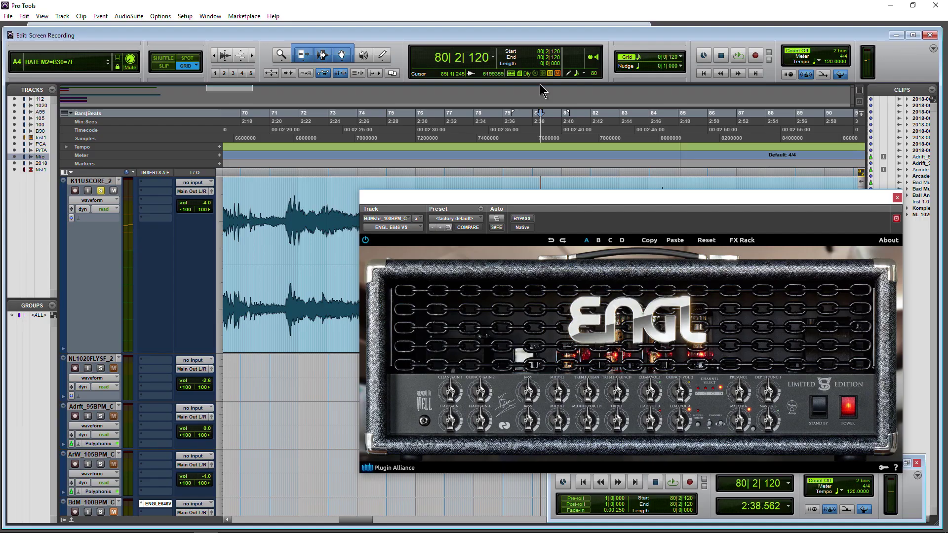
Play the session while turning the speaker volume down, then stop playback
key("space")
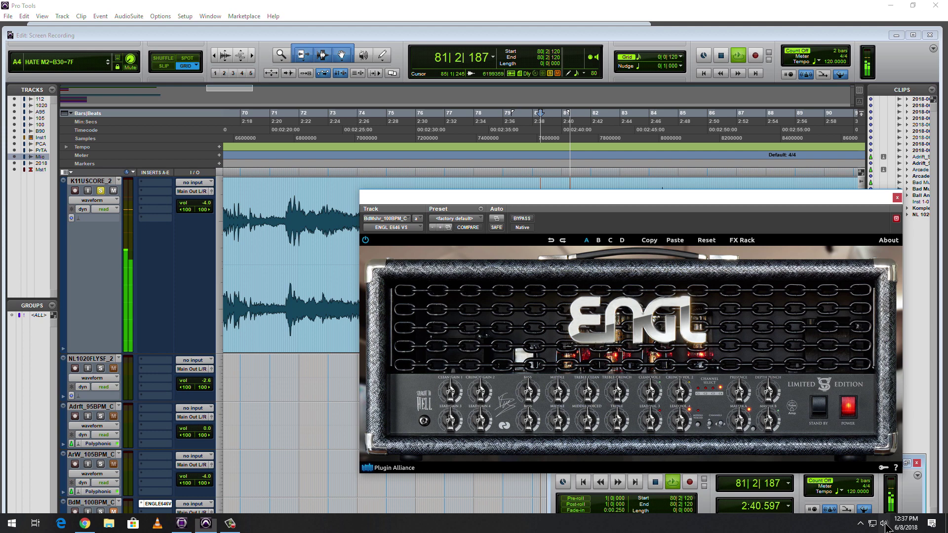
left_click(883, 524)
mouse_move(876, 499)
left_mouse_down()
mouse_move(814, 503)
mouse_move(860, 500)
left_mouse_up()
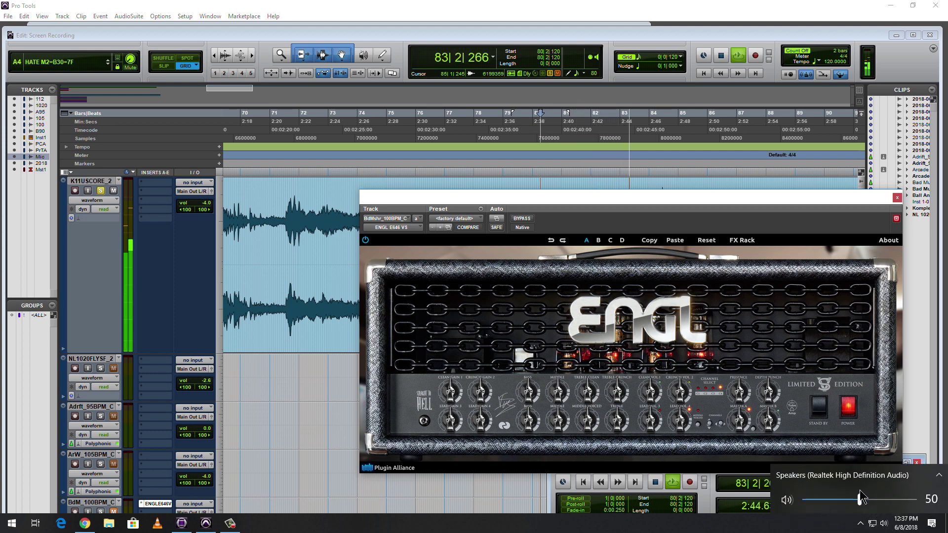
key("Escape")
key("space")
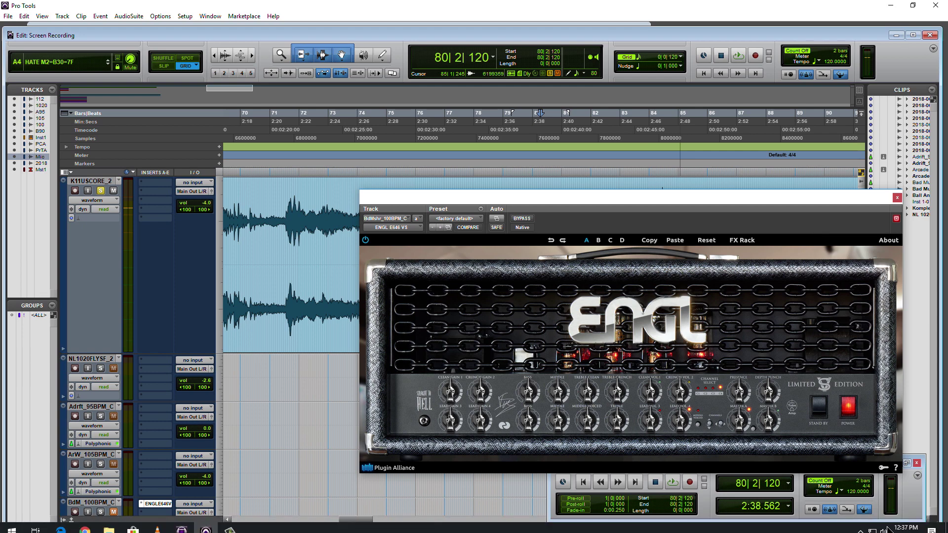
Switch playback to Main Output (Komplete Audio 6 WDM Audio) and raise its volume to 91
left_click(883, 524)
left_click(938, 478)
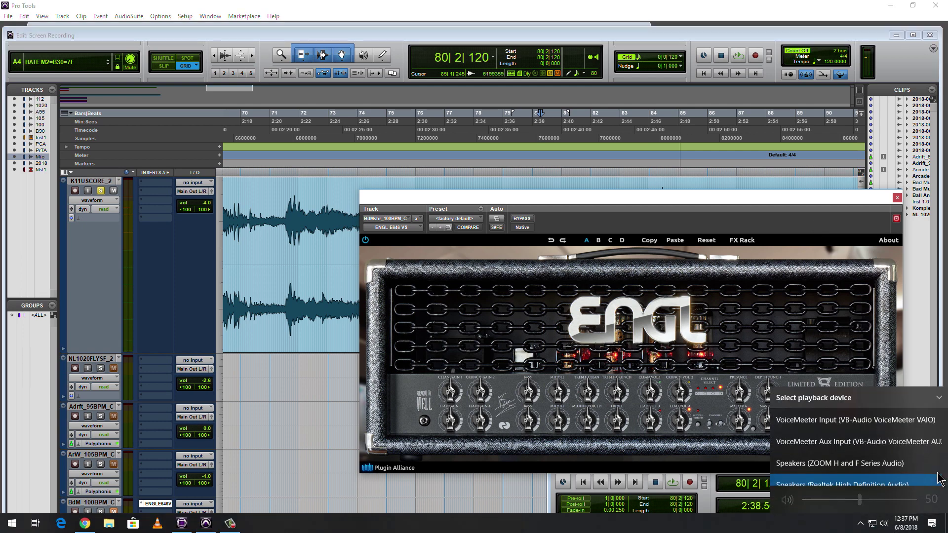
scroll(859, 444, "down", 2)
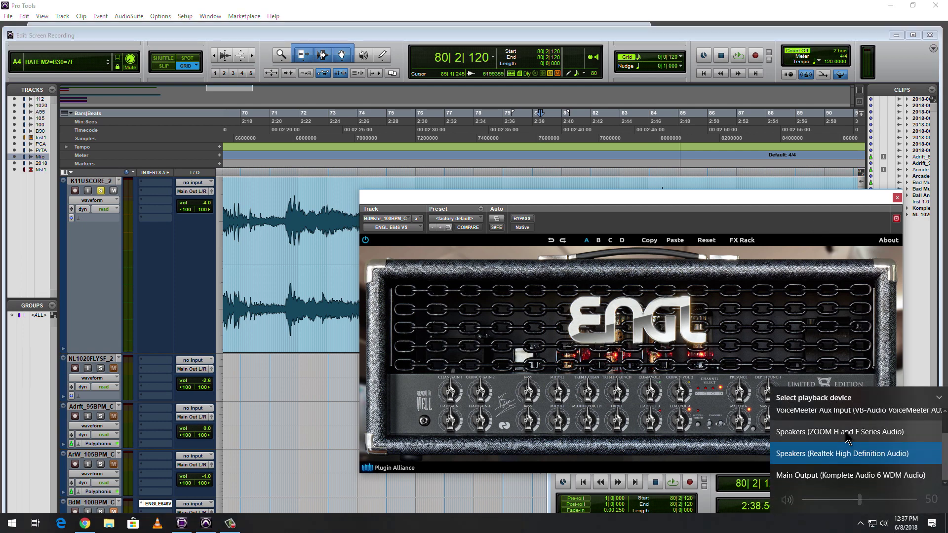
left_click(835, 481)
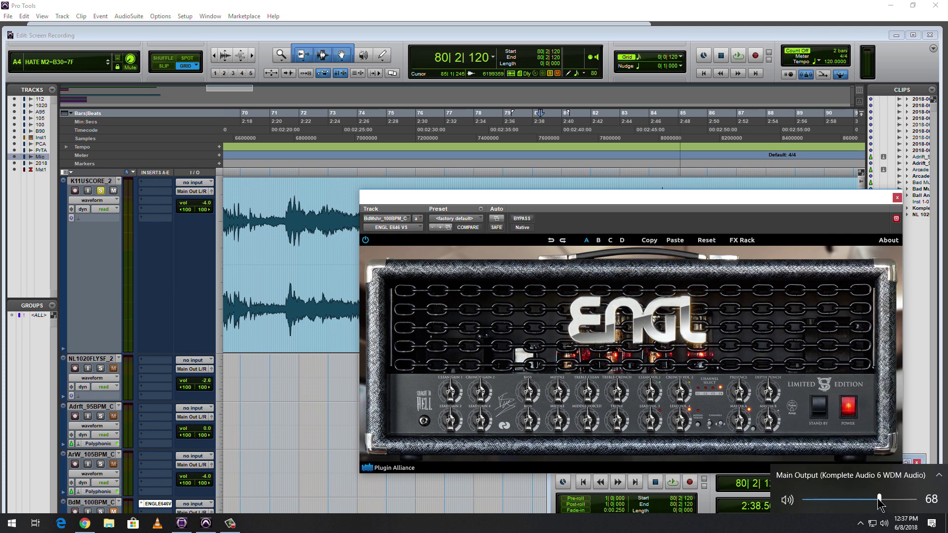
left_click_drag(868, 504, 889, 503)
left_click(640, 10)
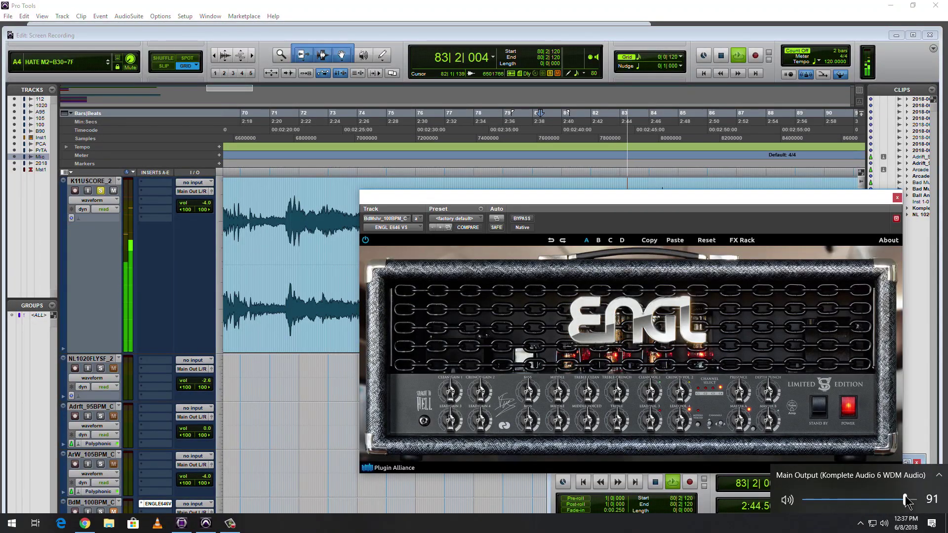
left_click(554, 17)
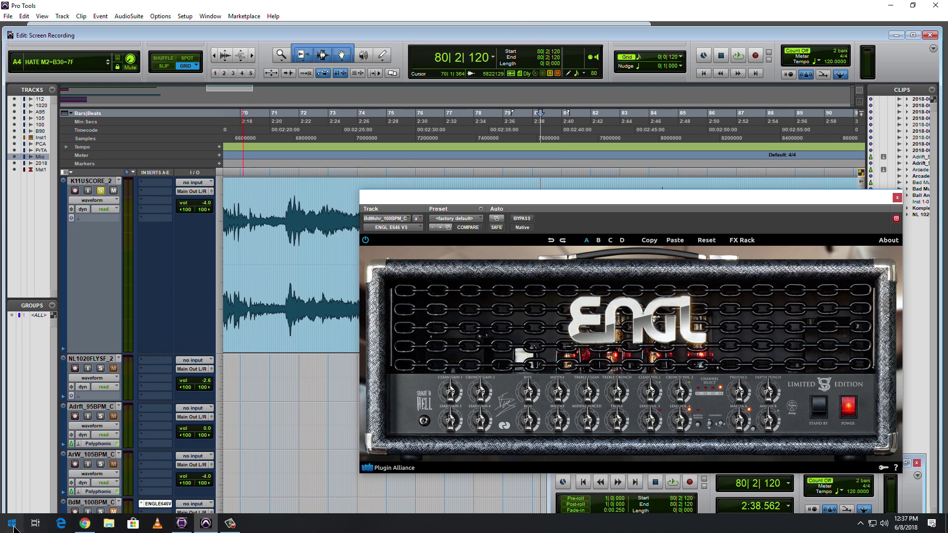
Bring up OBS, adjust Main Output volume, then switch system sound to the Realtek speakers
left_click(11, 524)
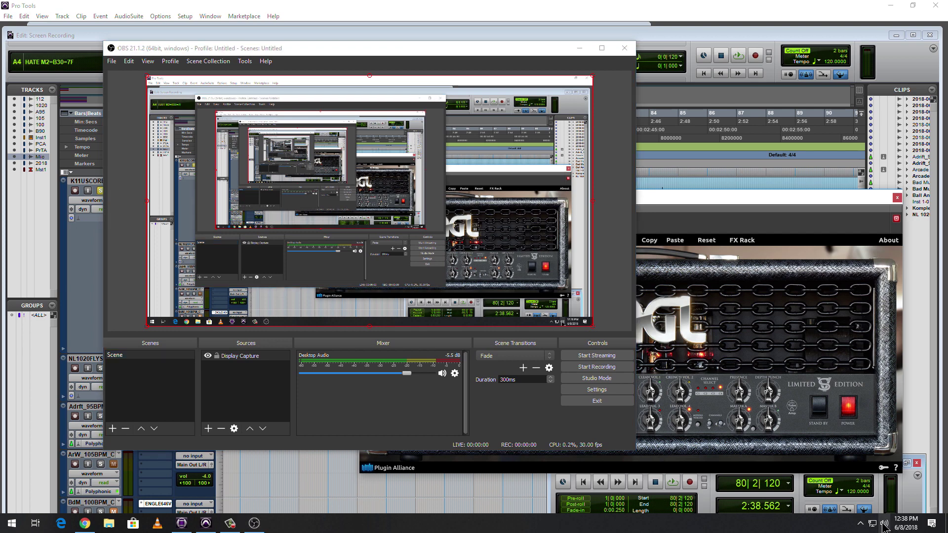
left_click(884, 523)
left_click_drag(886, 500, 879, 501)
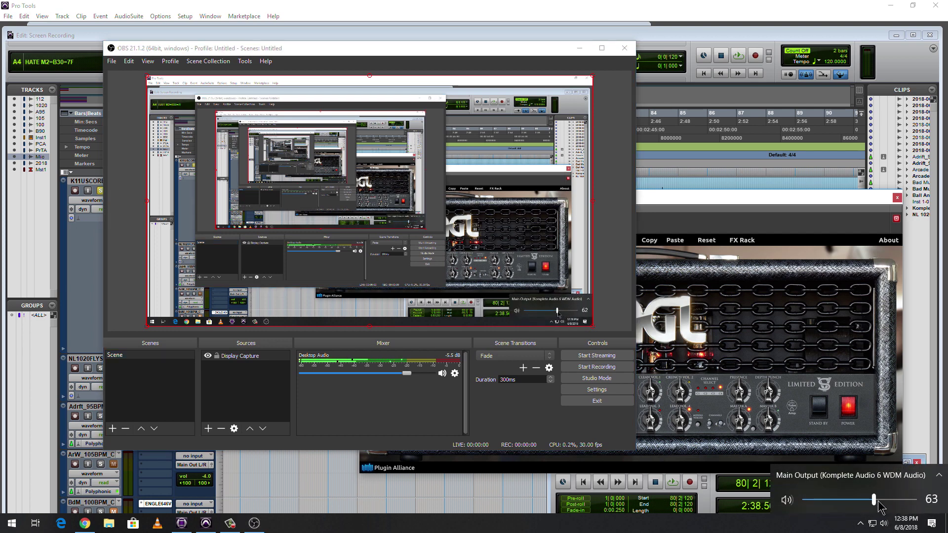
left_click(883, 500)
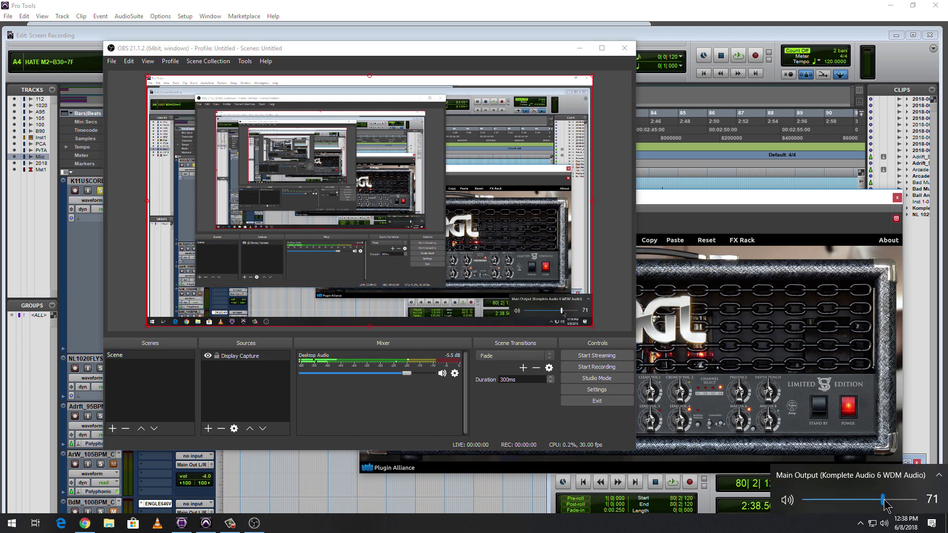
left_click(926, 479)
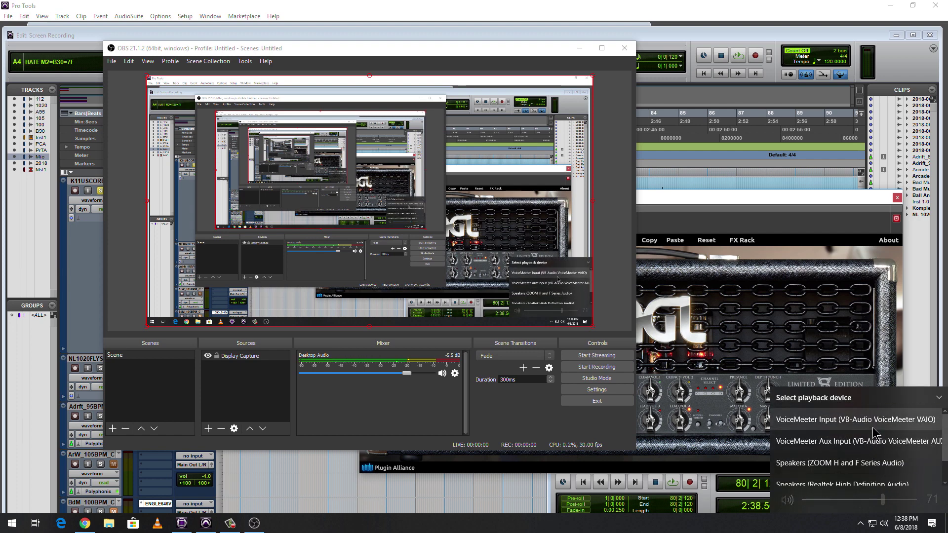
scroll(874, 435, "down", 1)
left_click(858, 457)
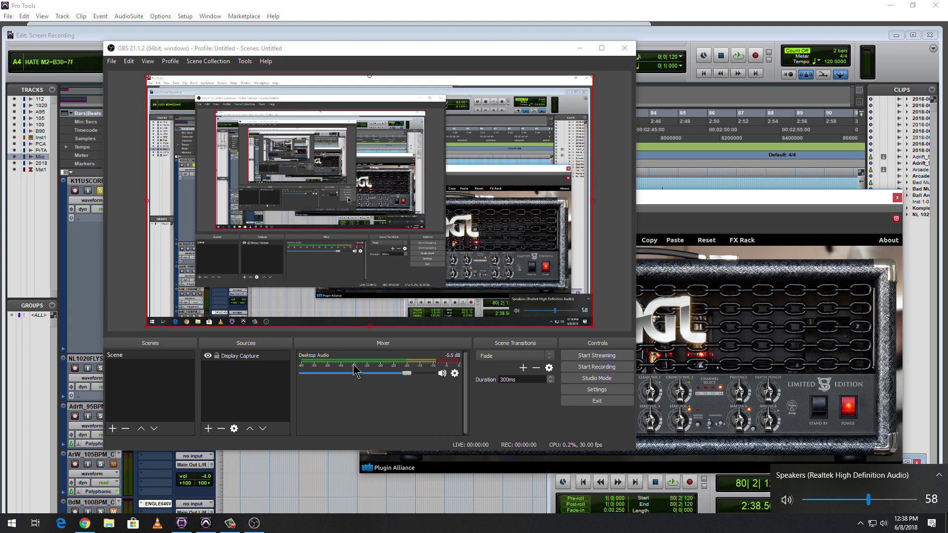
Hide and restore OBS, then lower the Realtek speaker volume to 55
left_click(625, 48)
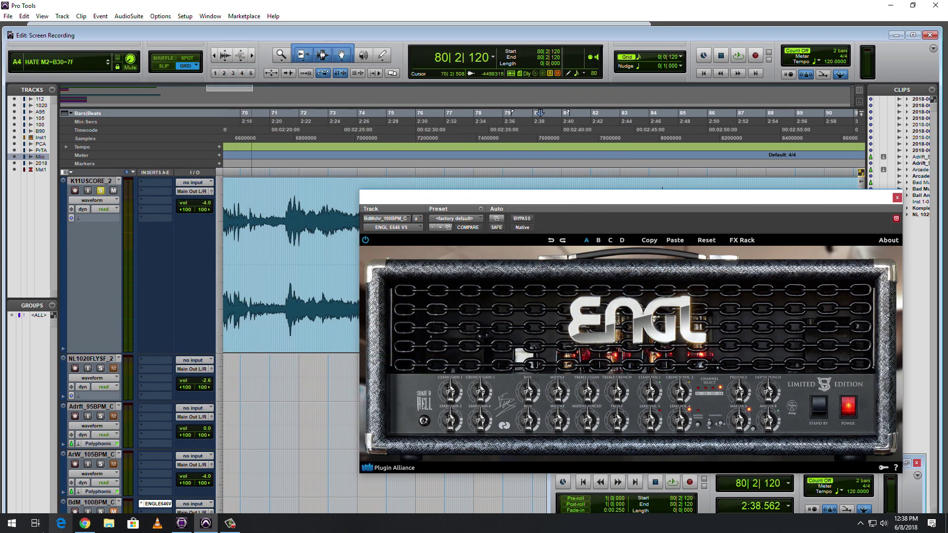
left_click(4, 530)
left_click(525, 358)
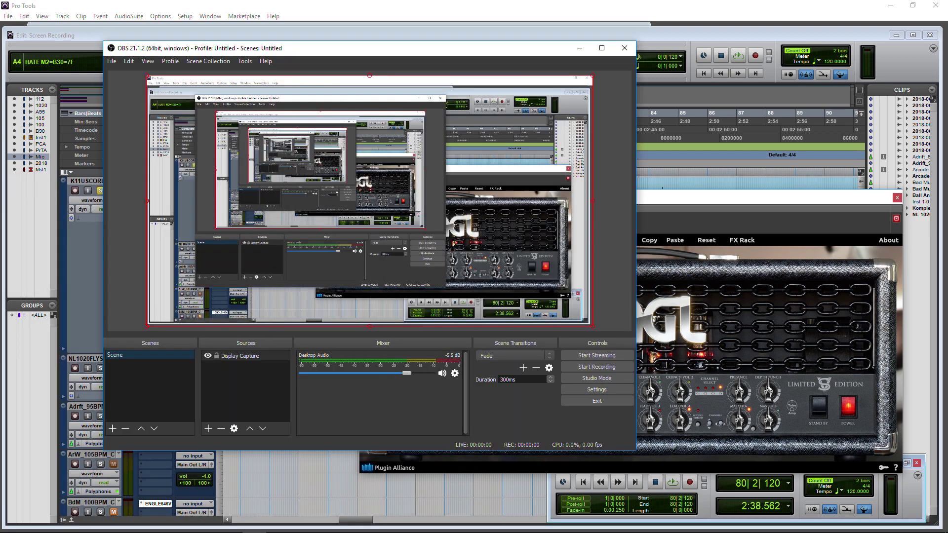
left_click(884, 524)
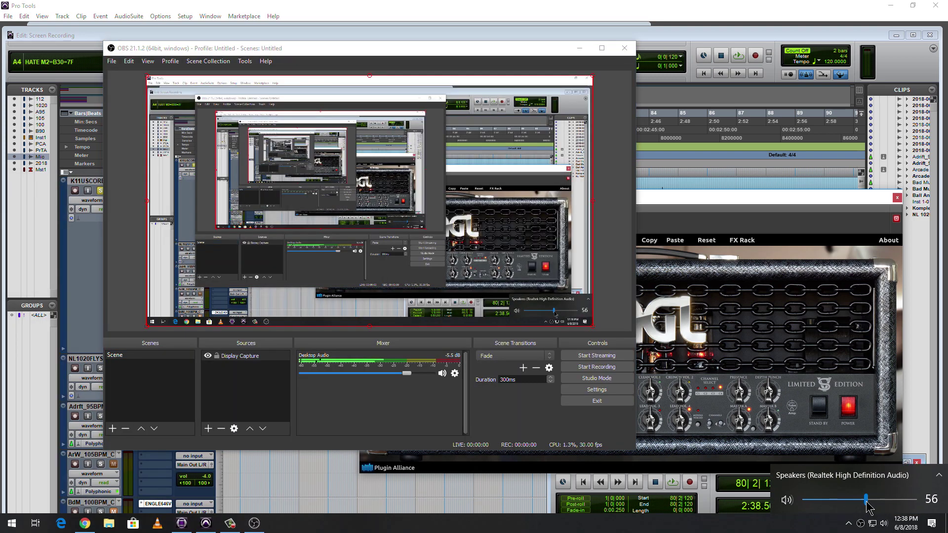
left_click_drag(867, 503, 865, 503)
left_click(385, 61)
Play the Pro Tools session, watch OBS Desktop Audio, raise speakers to 62, then stop playback
left_click(580, 48)
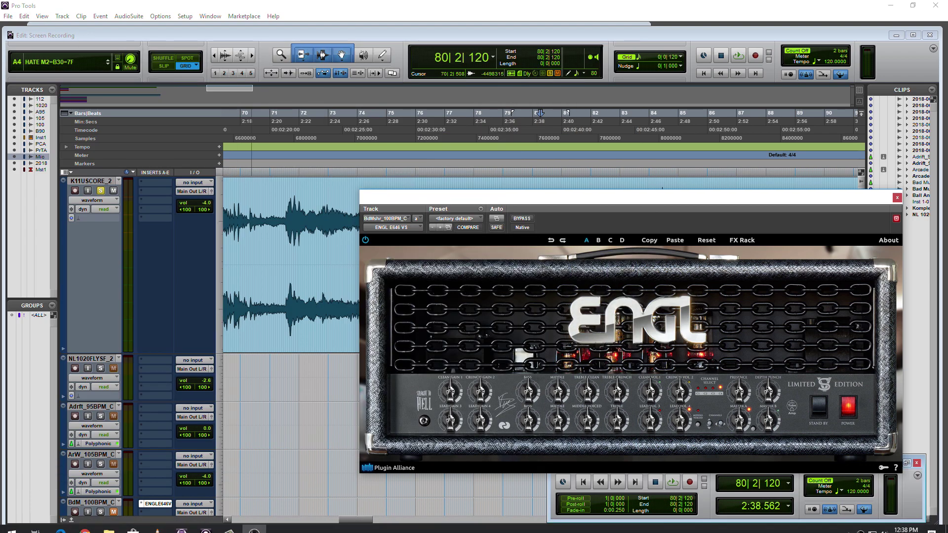
key("space")
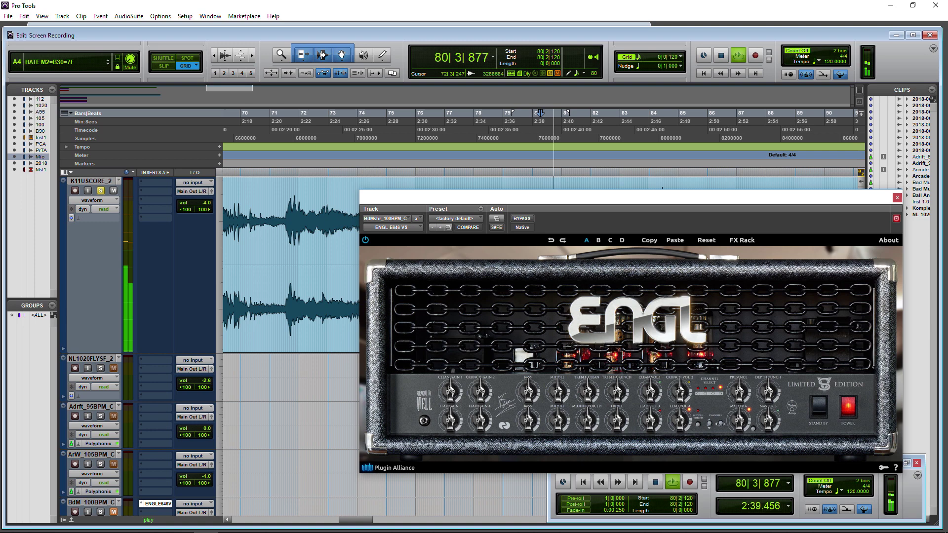
key("alt+Tab")
left_click_drag(544, 158, 440, 66)
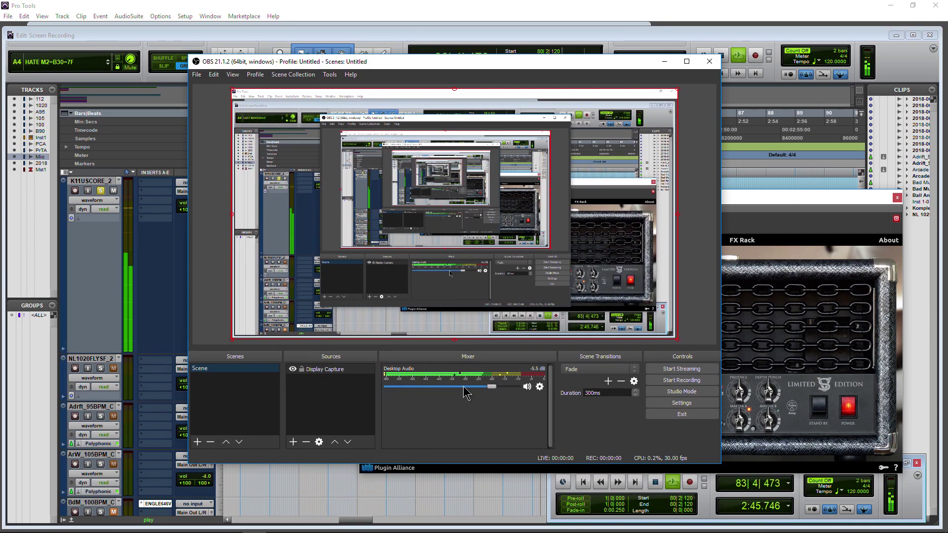
left_click(885, 523)
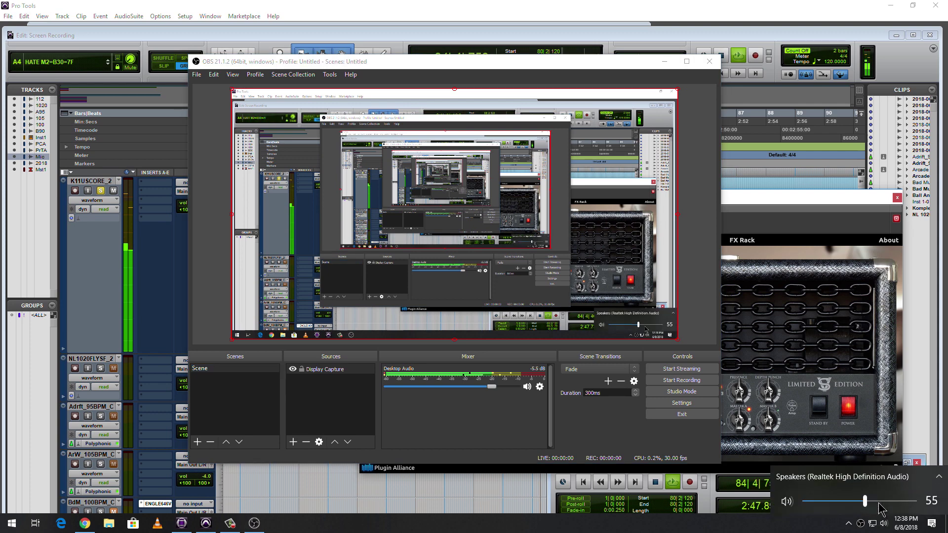
left_click(872, 500)
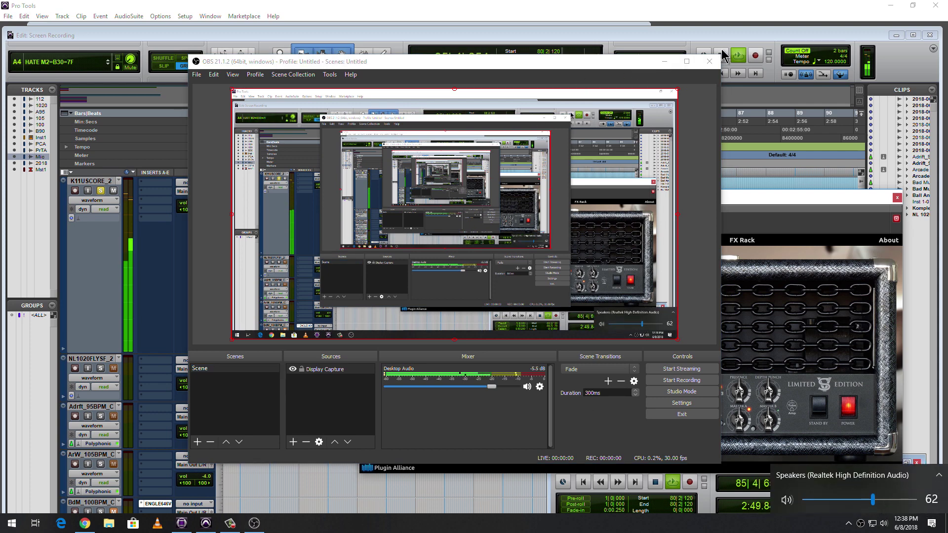
left_click(710, 61)
key("space")
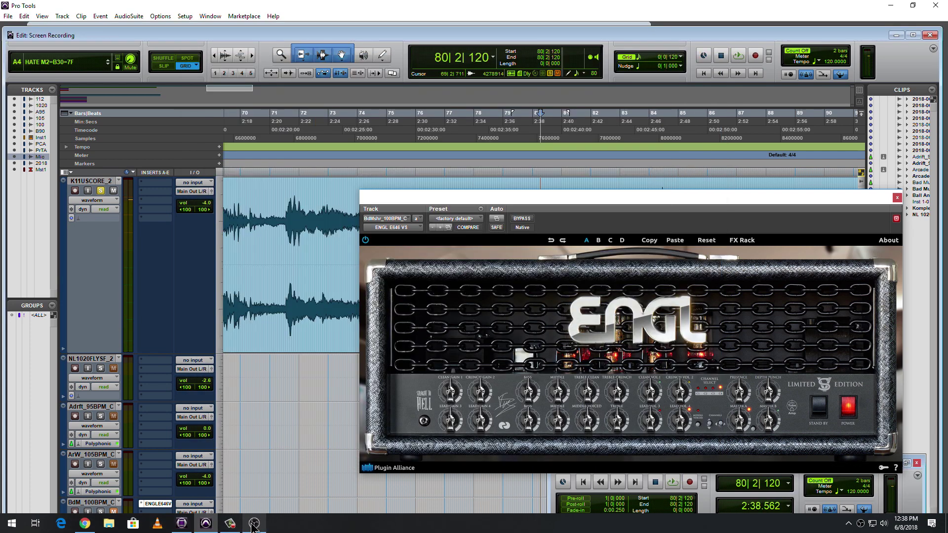
Restore the OBS window and move it up and to the right beside the mixer
left_click(255, 527)
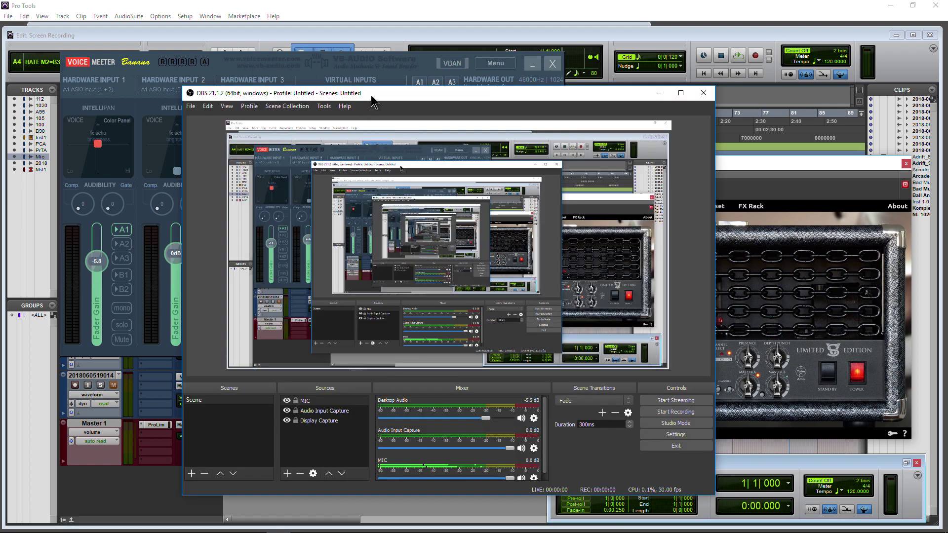
left_click_drag(374, 102, 538, 67)
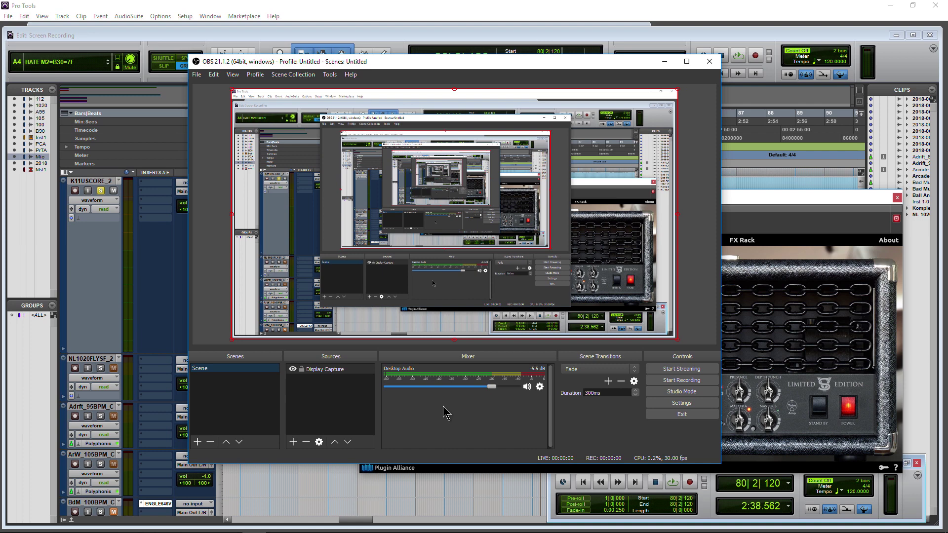
Add an Audio Input Capture source named Mic using the ZOOM Recording Mixer device
right_click(338, 397)
mouse_move(395, 396)
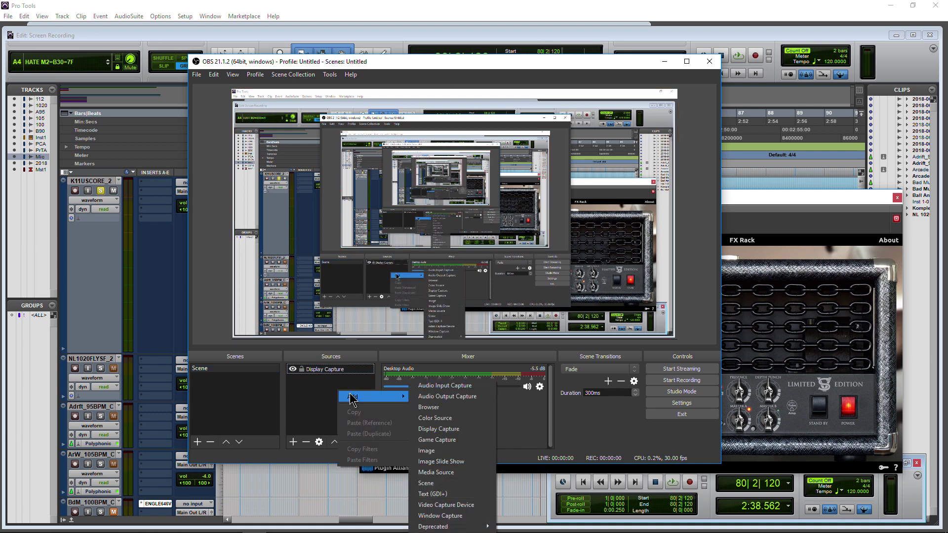
left_click(466, 387)
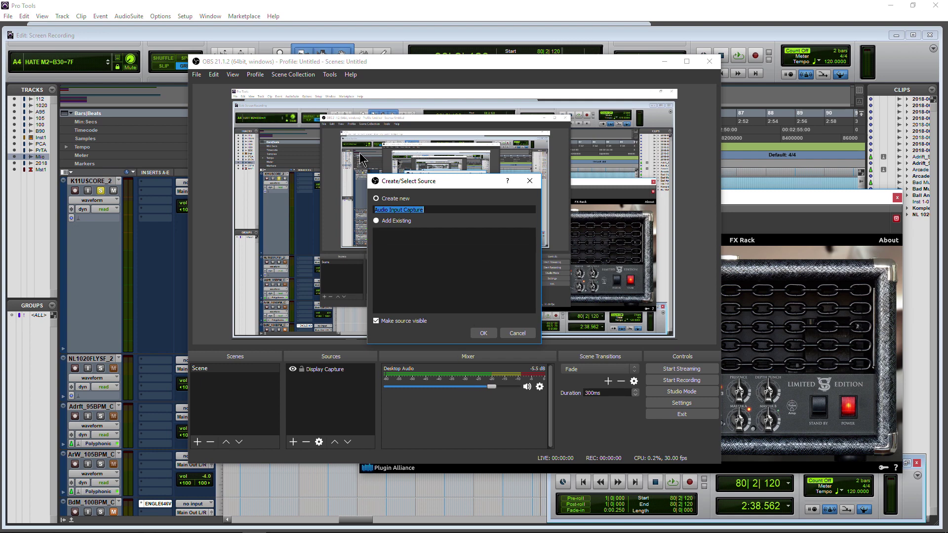
type("Mic")
left_click(483, 333)
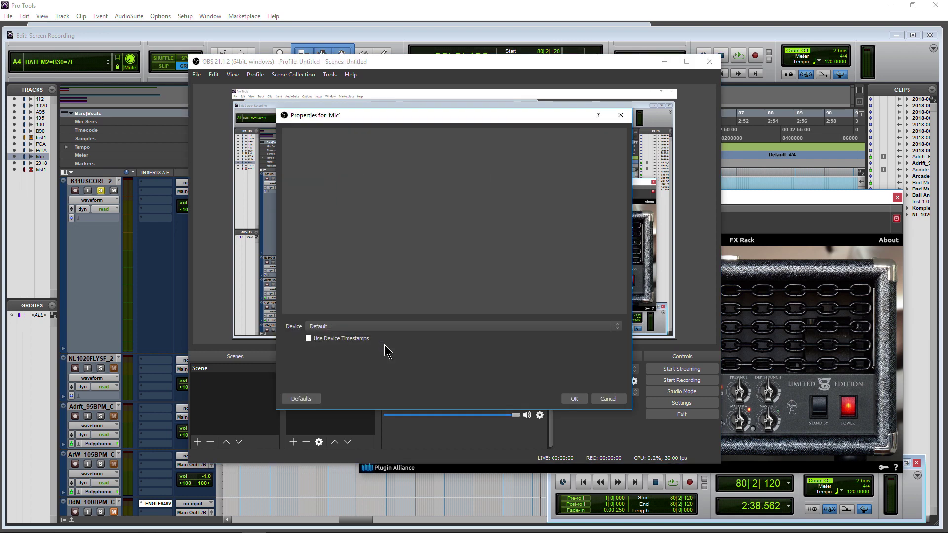
left_click(383, 326)
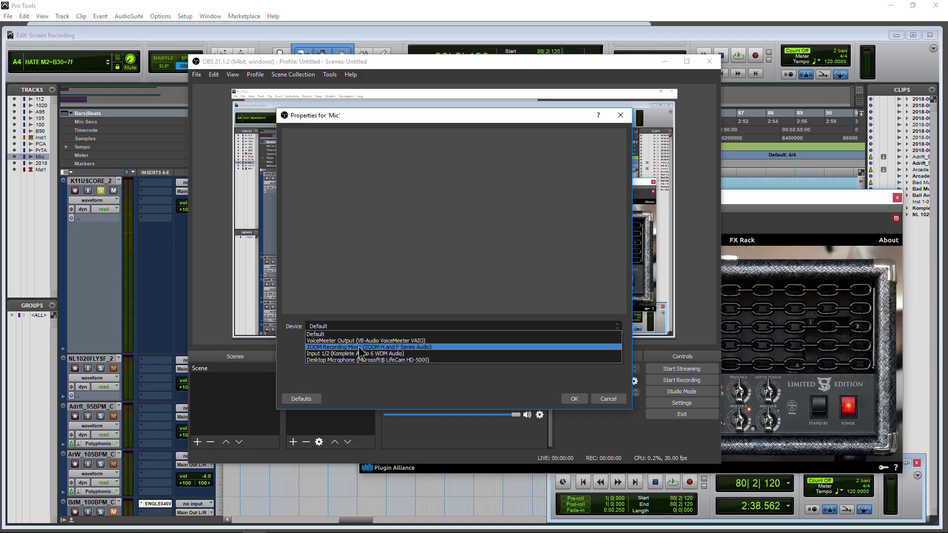
left_click(359, 348)
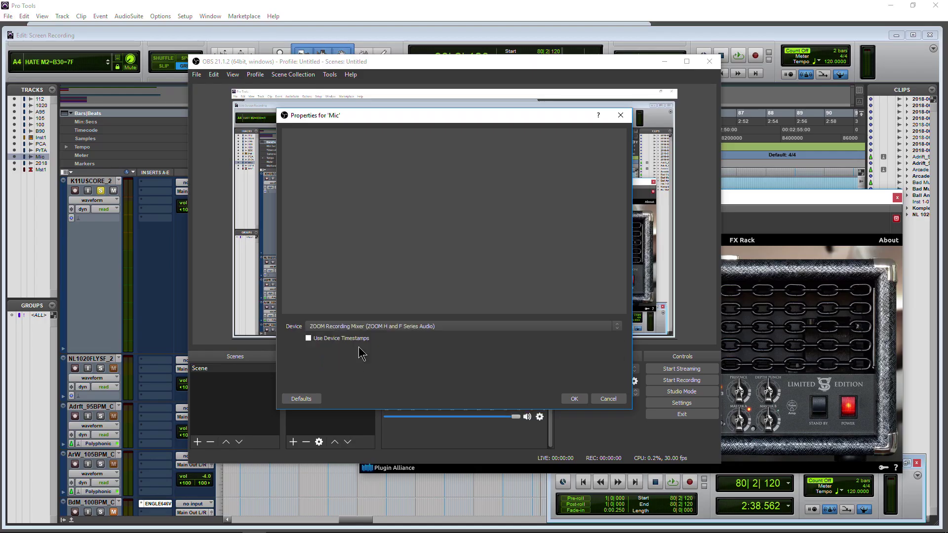
left_click(573, 399)
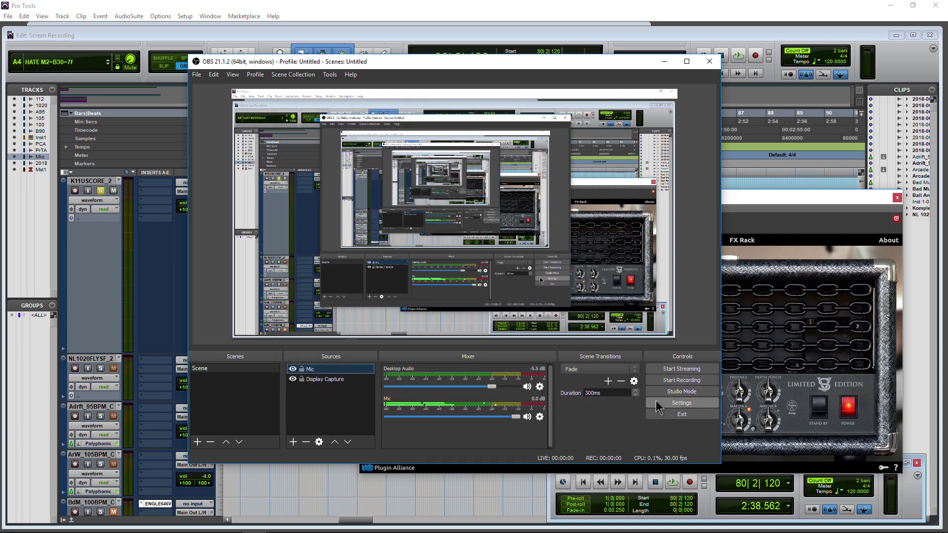
Confirm Output settings record to mp4 with the Hardware (NVENC) encoder
left_click(471, 344)
left_click(257, 161)
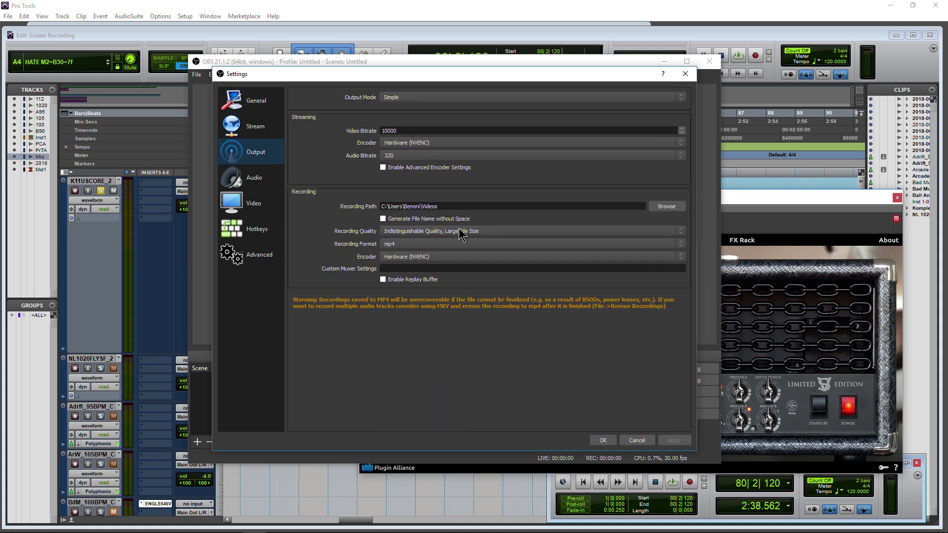
left_click(400, 244)
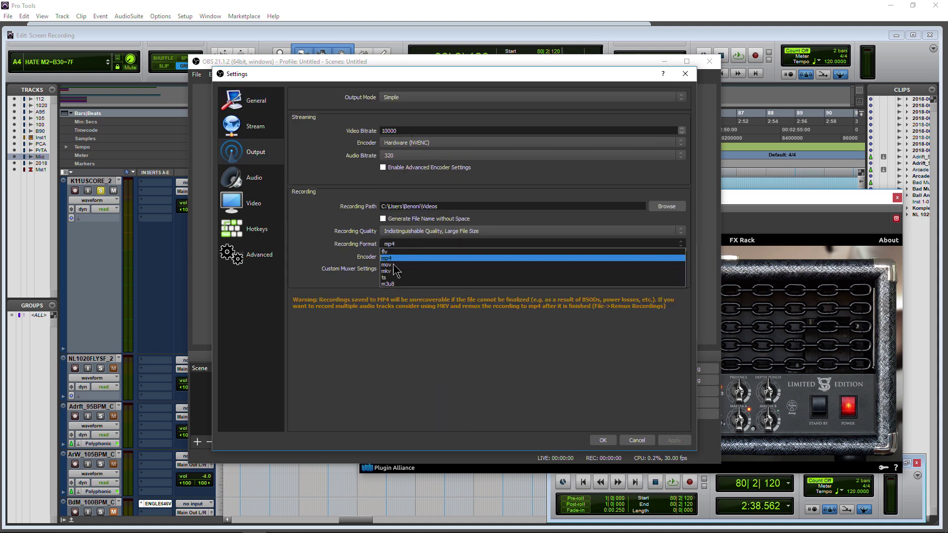
left_click(342, 254)
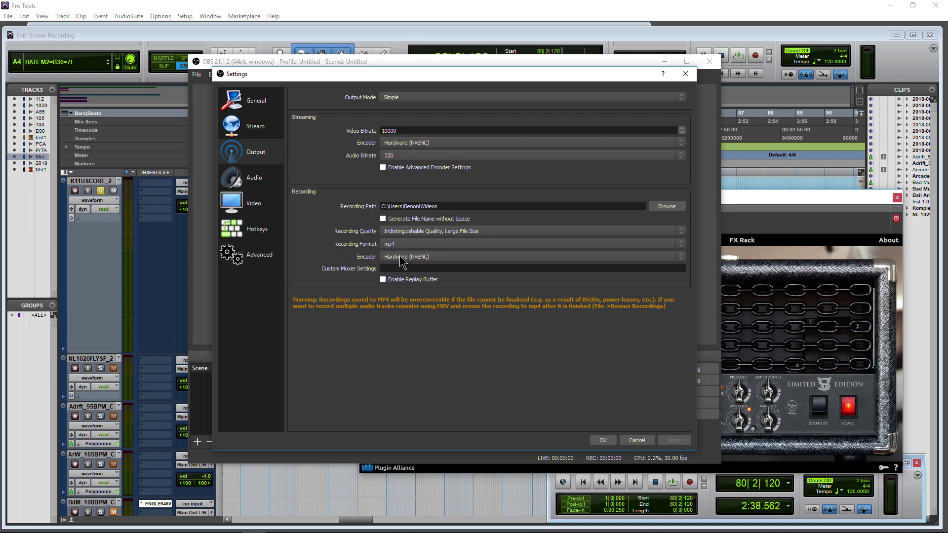
left_click(398, 256)
left_click(316, 254)
left_click(594, 442)
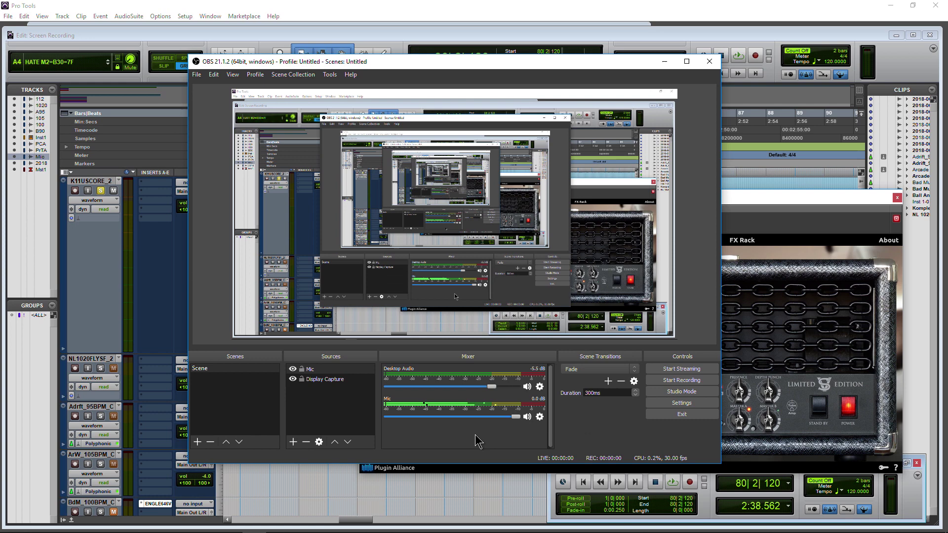
Start recording, minimize OBS to show Pro Tools, then restore the OBS window
left_click(678, 383)
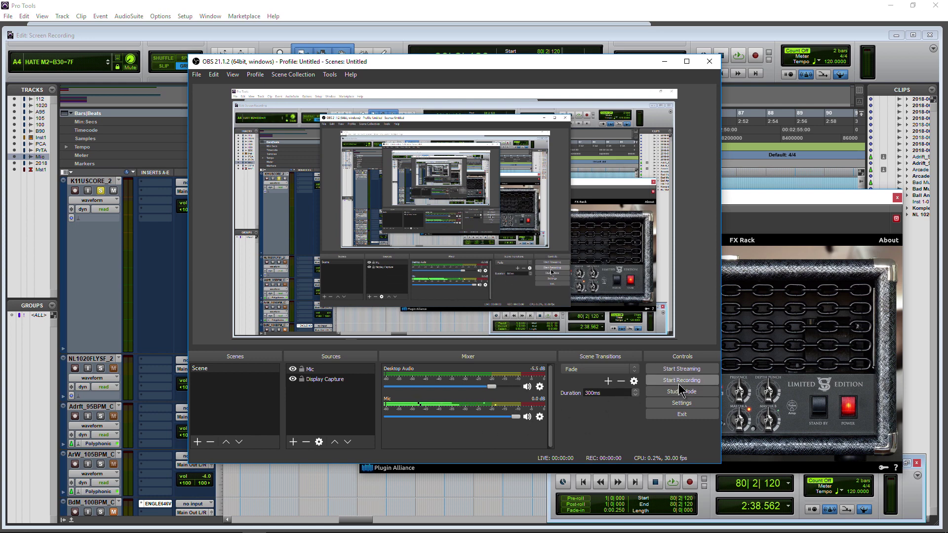
left_click(665, 61)
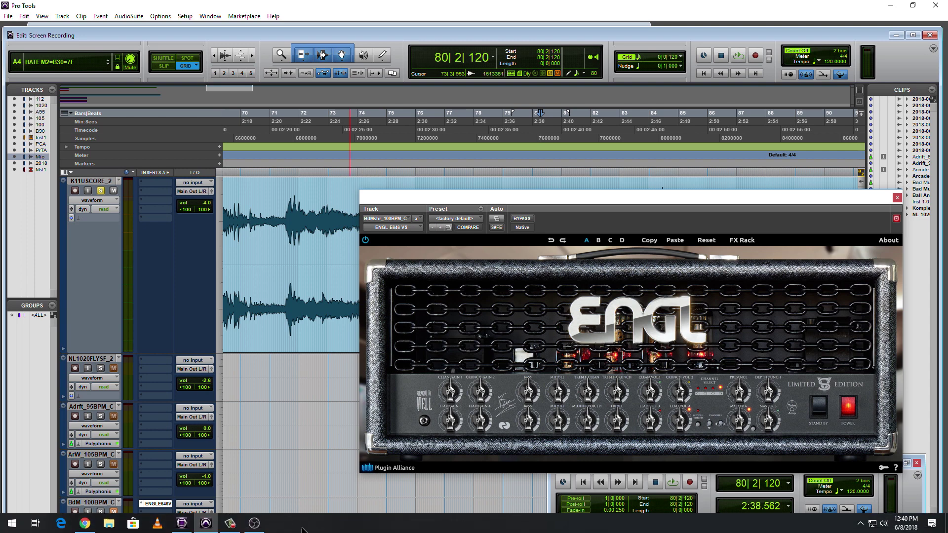
left_click(254, 523)
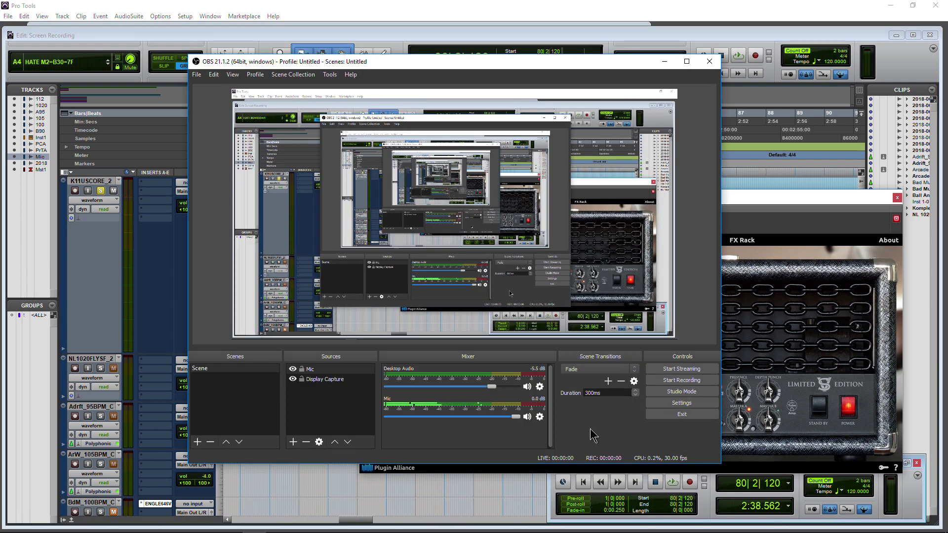
Open the Videos folder with the saved recordings, reposition it on screen, then close it
left_click(231, 523)
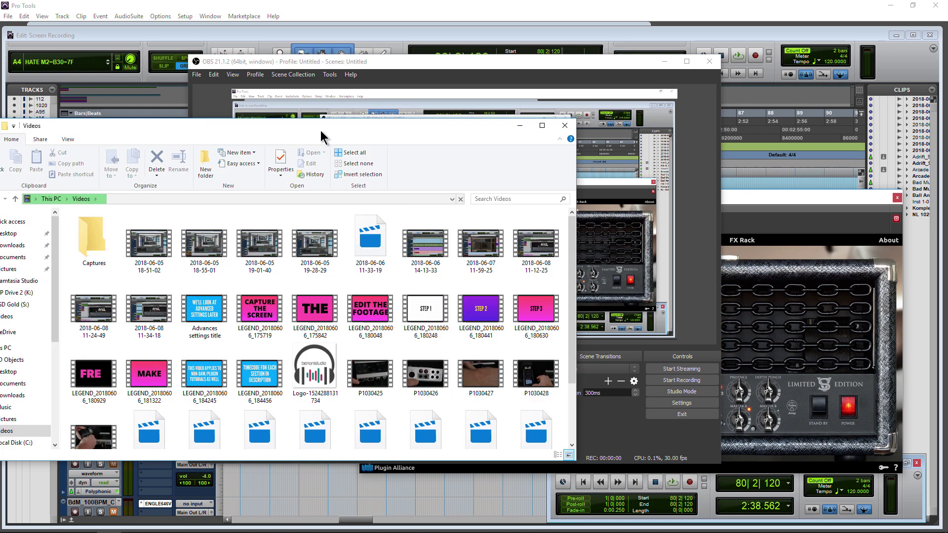
left_click_drag(321, 130, 409, 123)
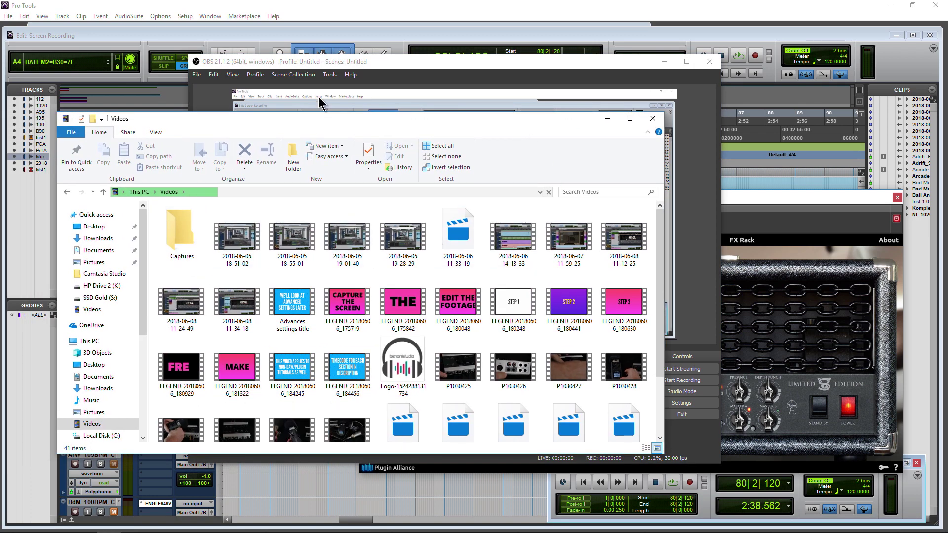
left_click(12, 247)
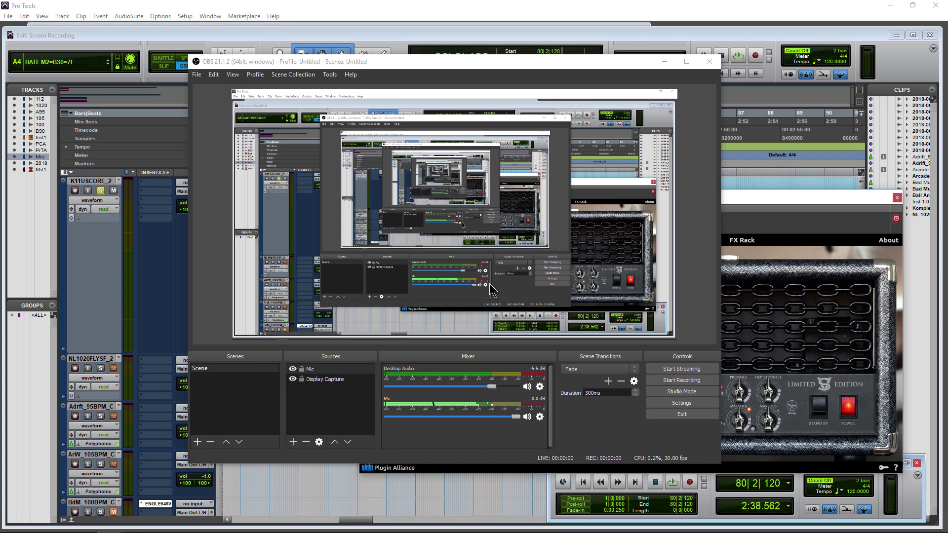
mouse_move(232, 529)
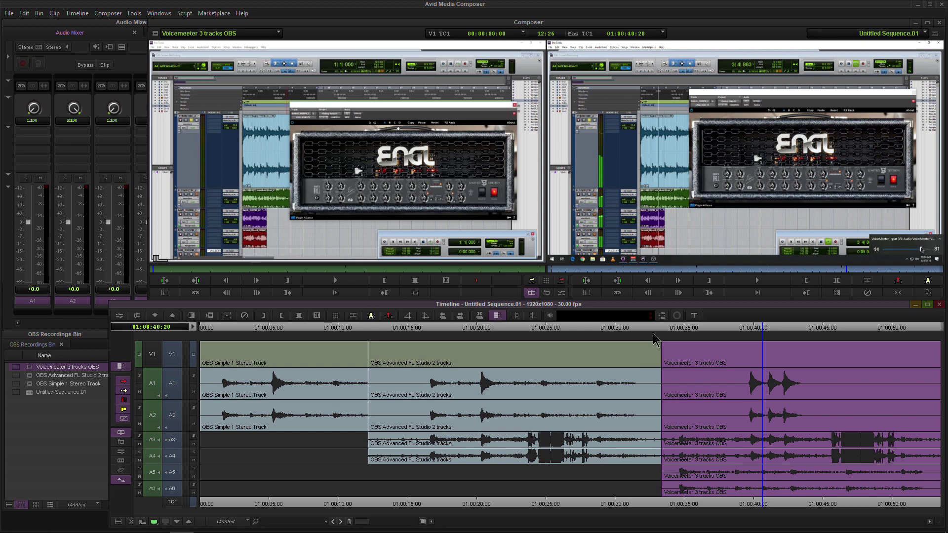
Zoom into the first fifteen seconds, scrub the OBS Simple 1 Stereo Track clip, and preview it full screen
left_click_drag(657, 329, 259, 346)
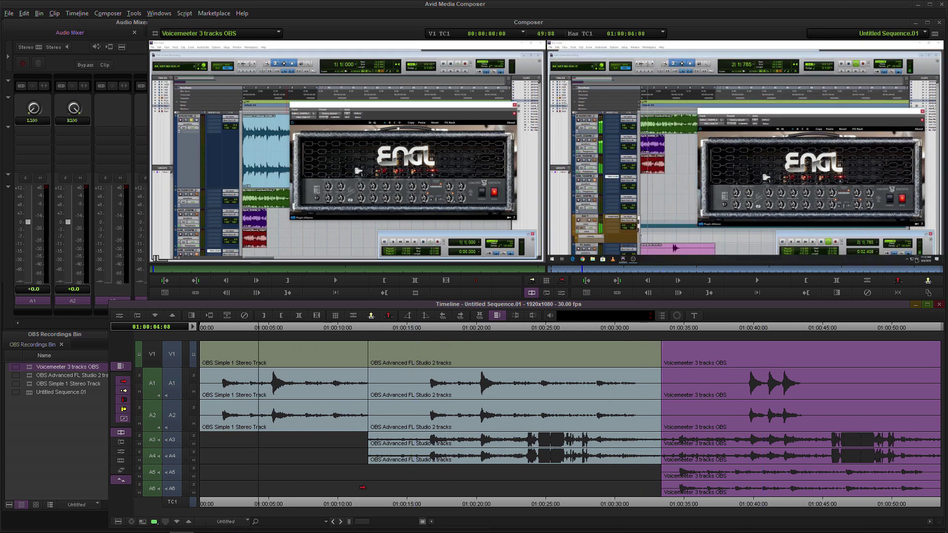
left_click_drag(368, 522, 404, 524)
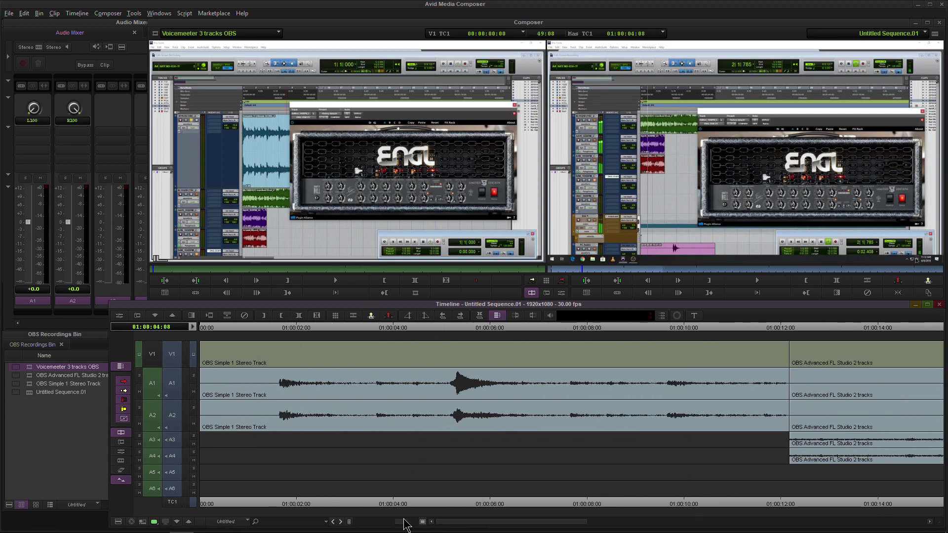
left_click_drag(407, 346, 637, 342)
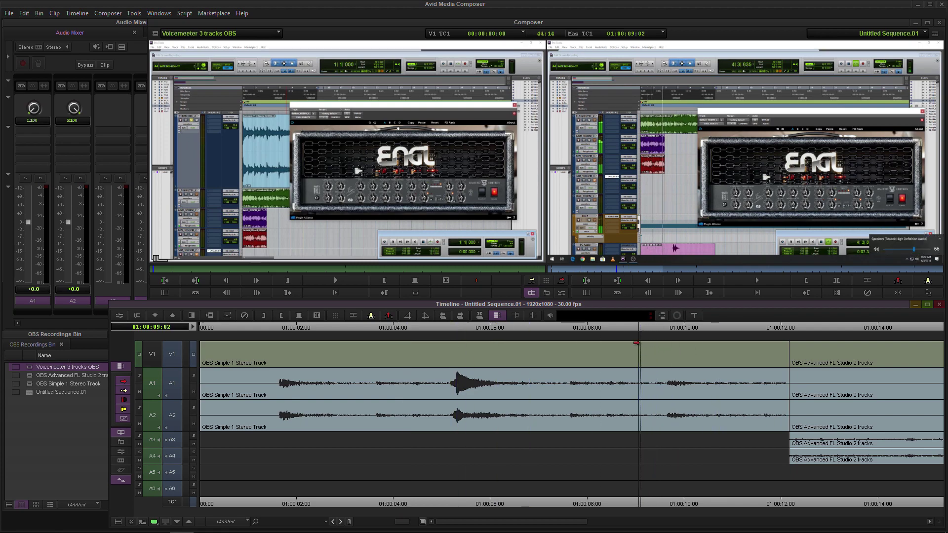
key("ctrl+shift+f")
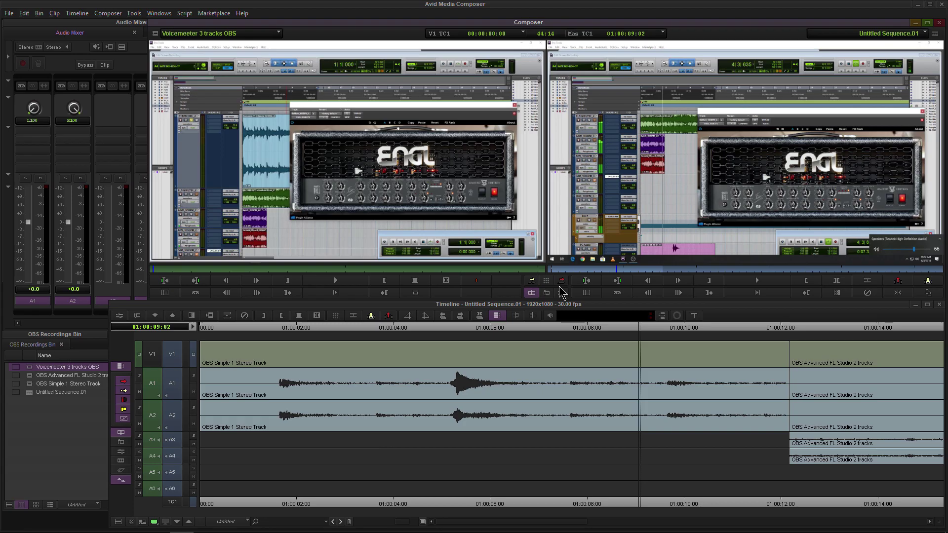
key("ctrl+shift+f")
left_click_drag(602, 336, 524, 368)
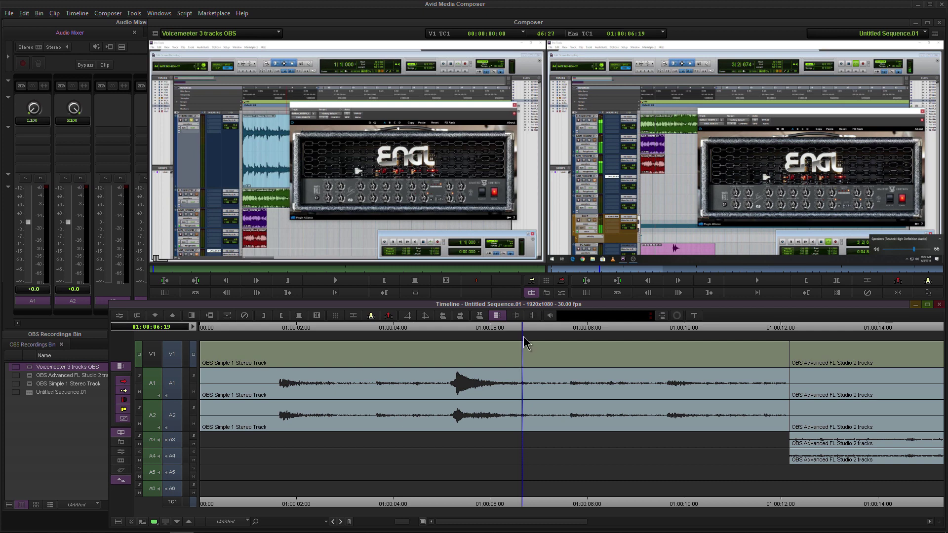
left_click_drag(524, 341, 631, 341)
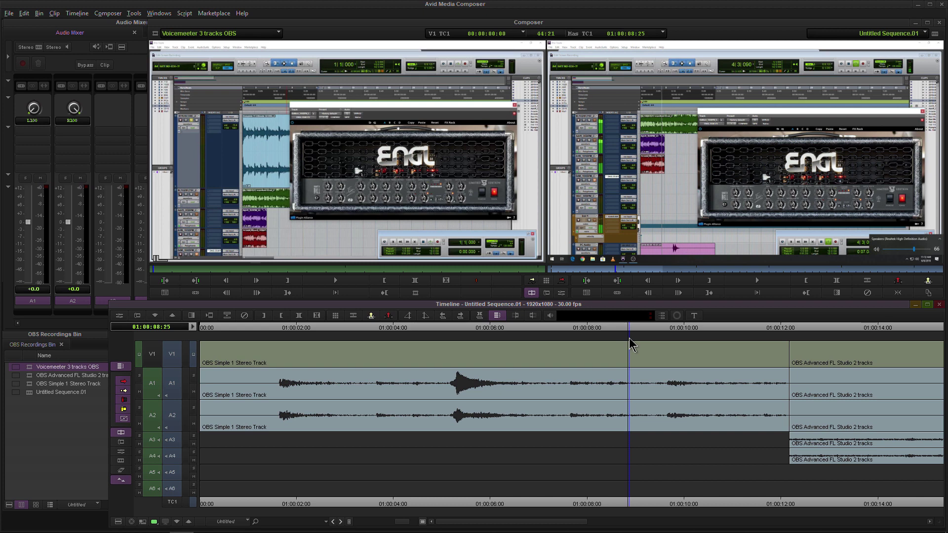
left_click_drag(479, 522, 555, 521)
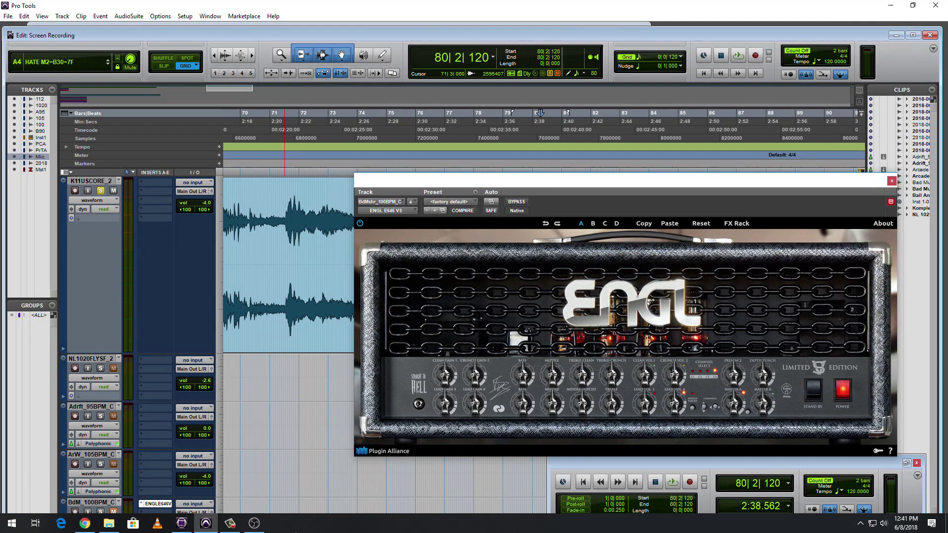
Bring OBS Studio forward and set the Output Mode in Settings to Advanced
left_click(255, 525)
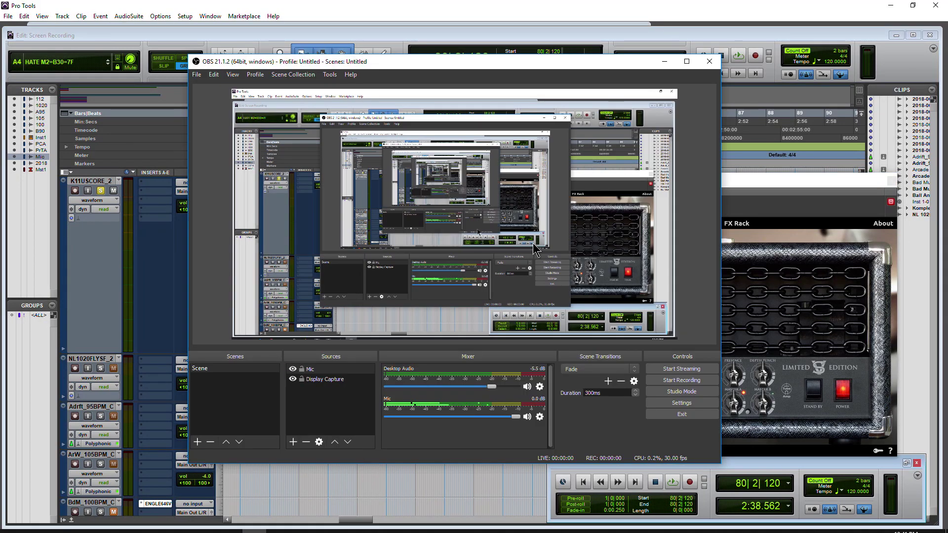
left_click_drag(524, 59, 533, 55)
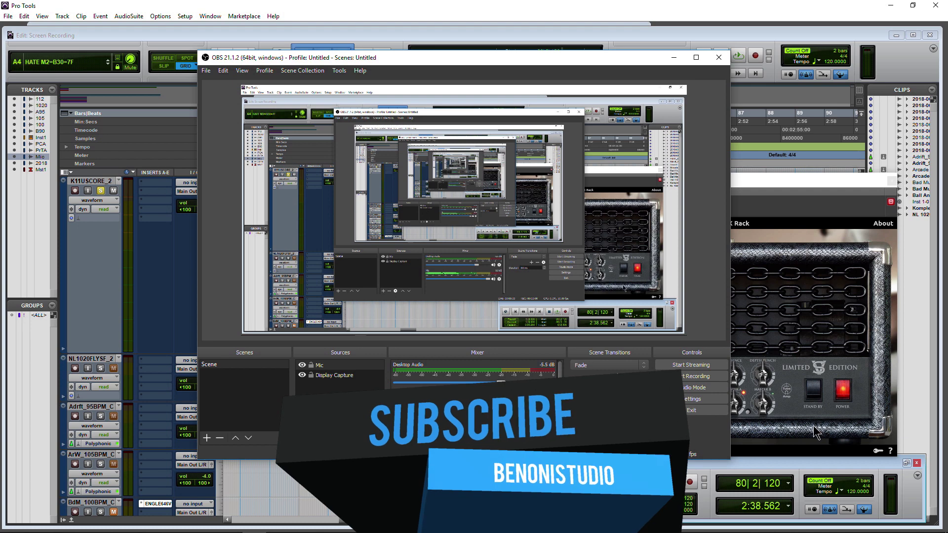
left_click(683, 403)
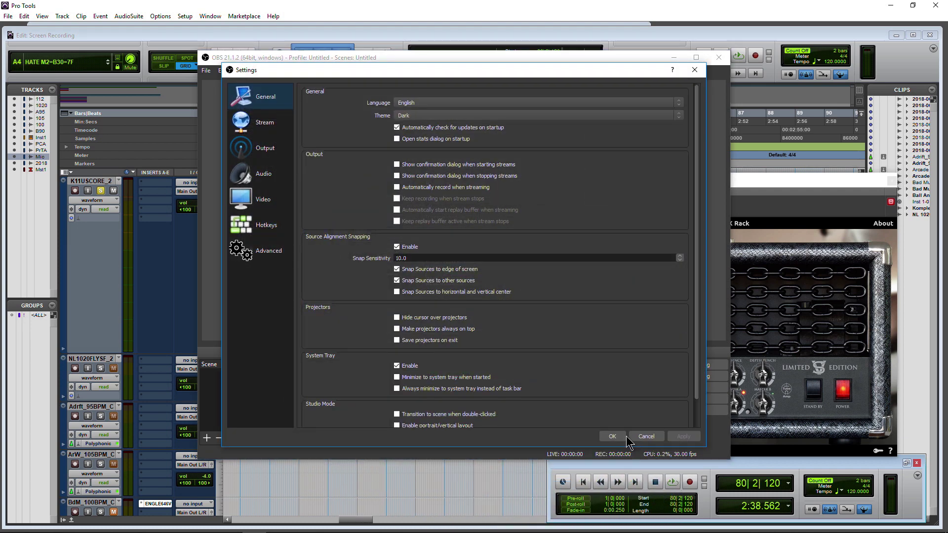
left_click(257, 148)
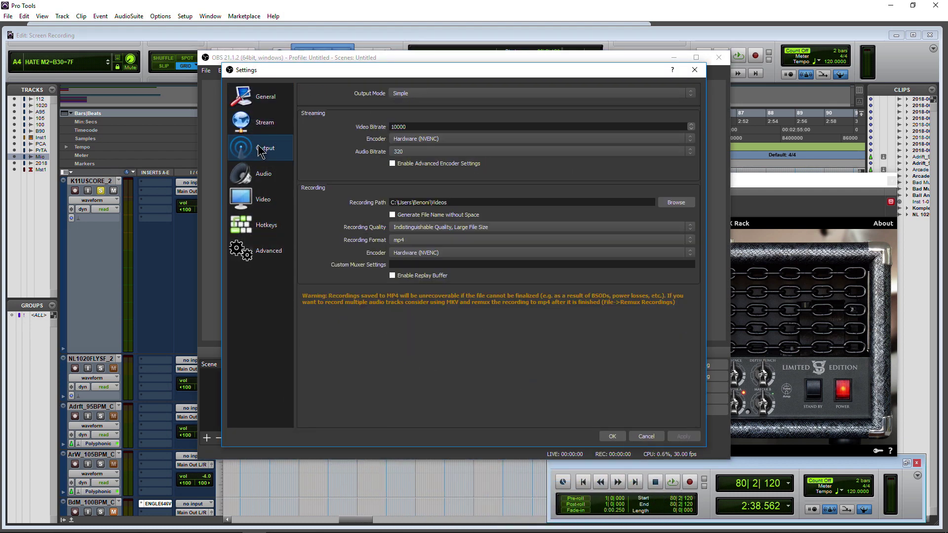
left_click(454, 95)
left_click(443, 111)
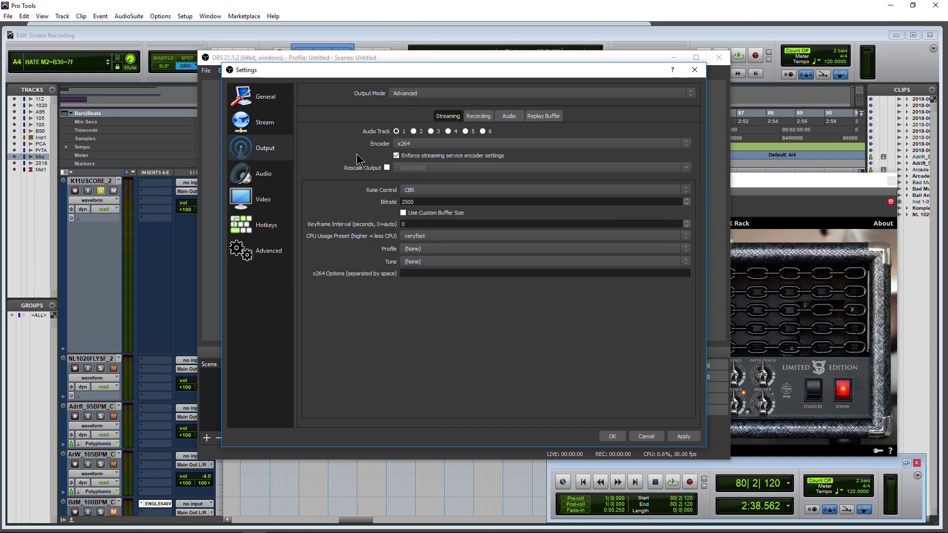
Set the recording format to mp4 in the Recording output options
left_click(480, 117)
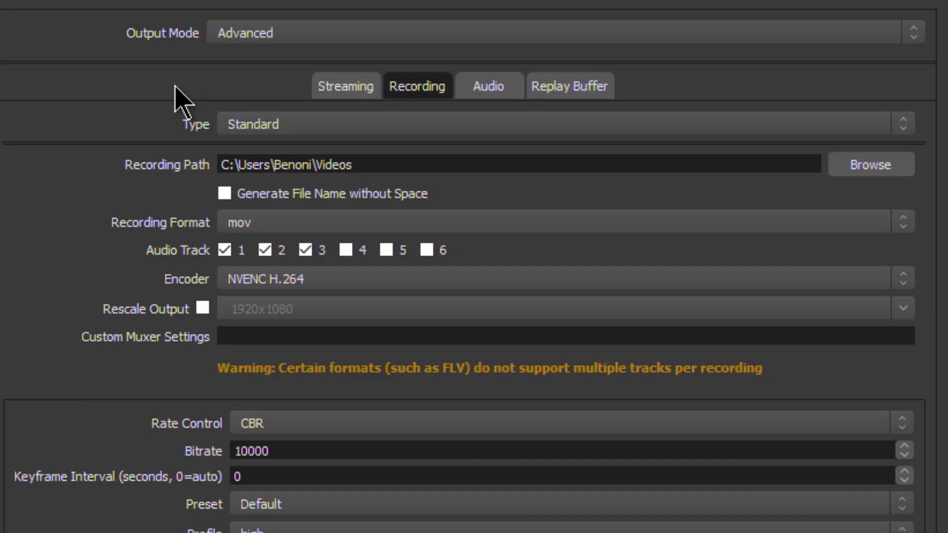
left_click(330, 226)
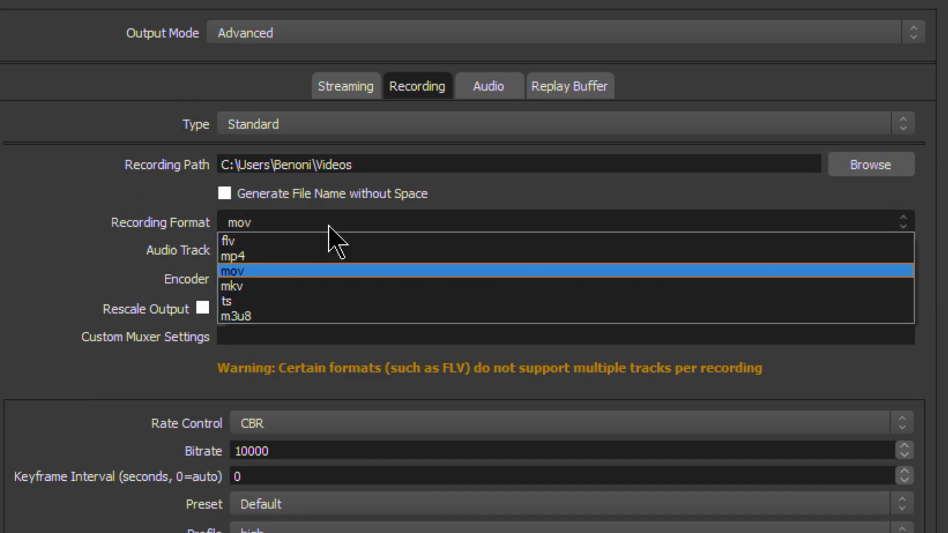
left_click(280, 257)
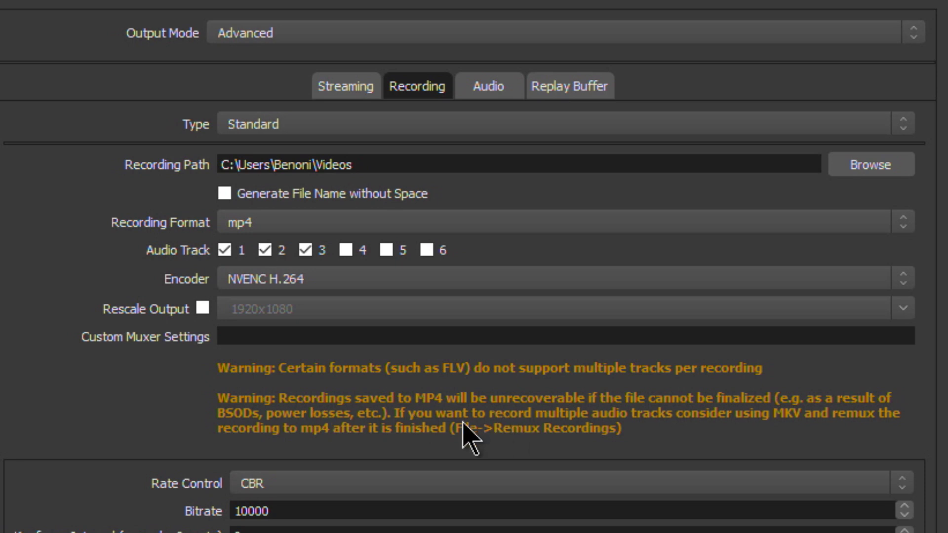
left_click(353, 228)
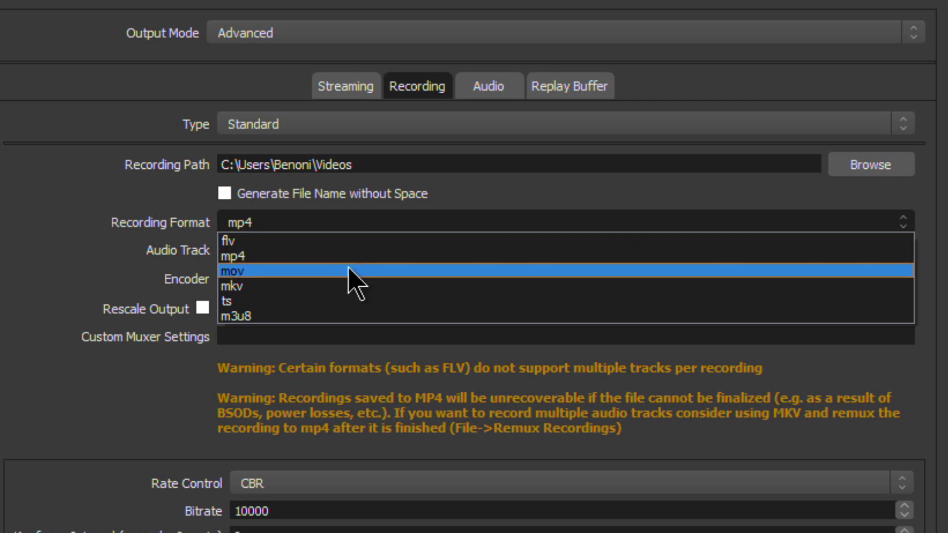
left_click(348, 257)
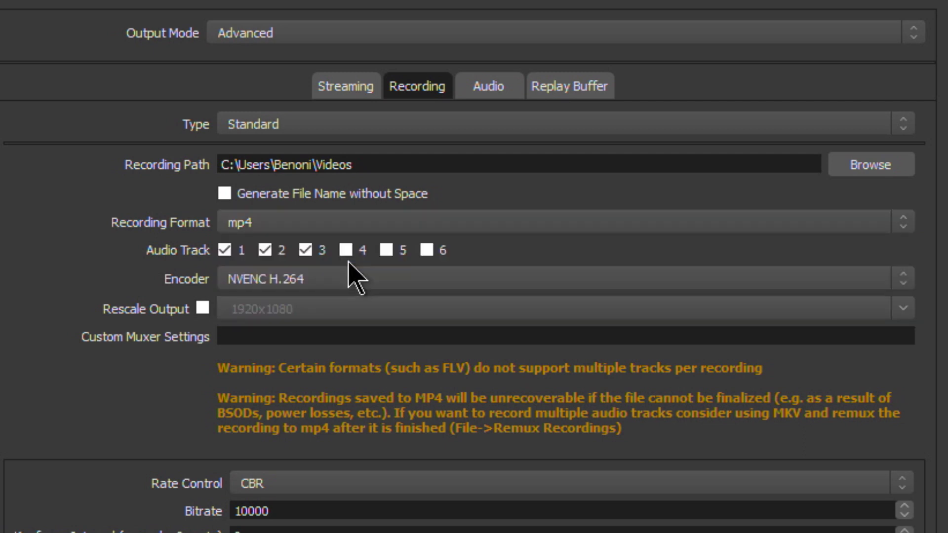
Include only audio tracks 1 and 2, keeping NVENC H.264 as the encoder
left_click(225, 251)
left_click(267, 251)
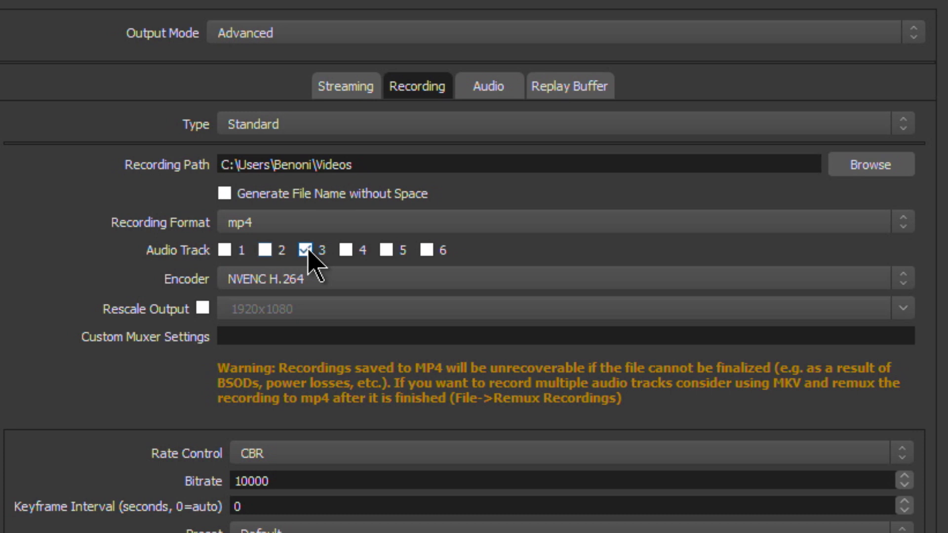
left_click(306, 251)
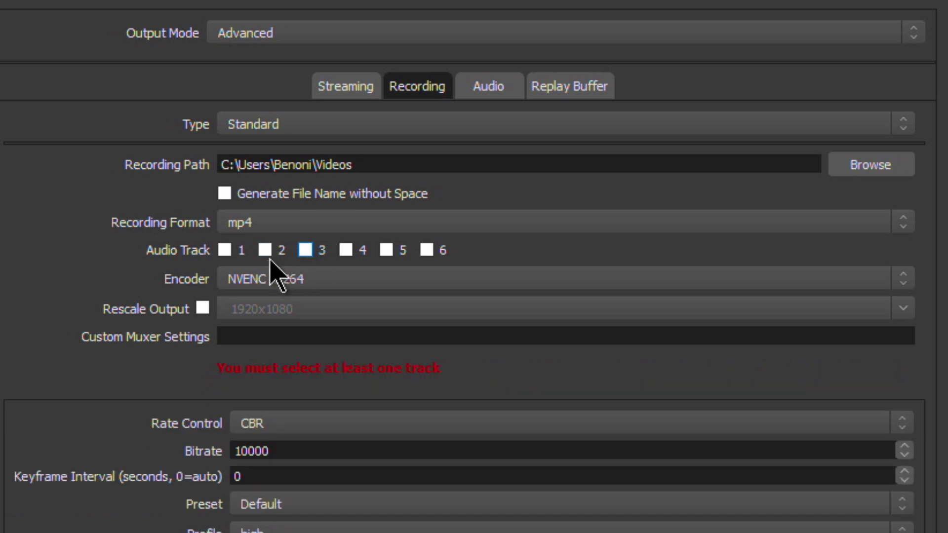
left_click(225, 250)
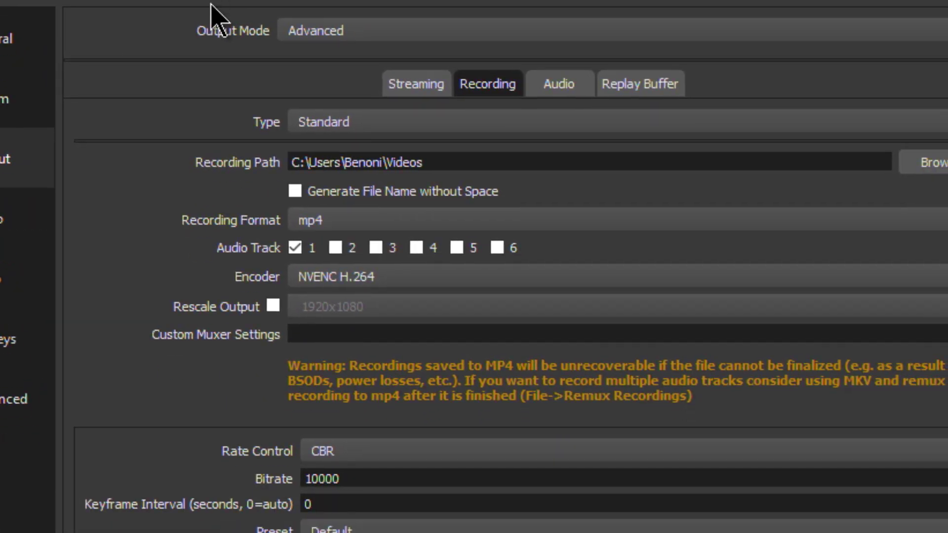
left_click(336, 249)
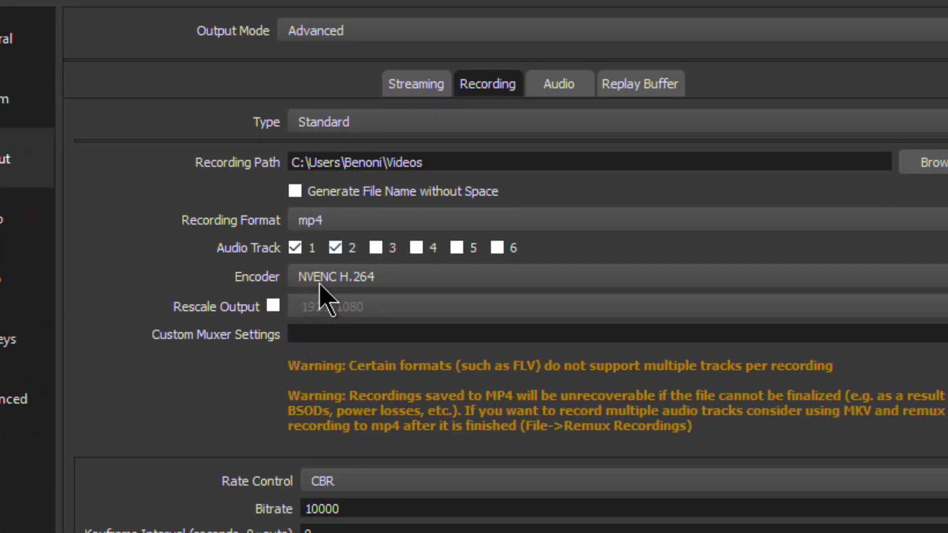
left_click(341, 279)
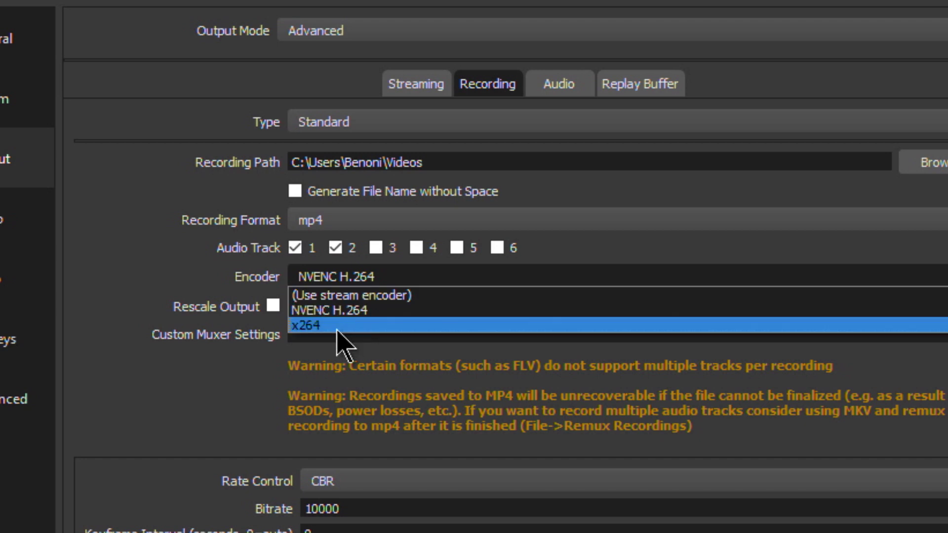
left_click(121, 243)
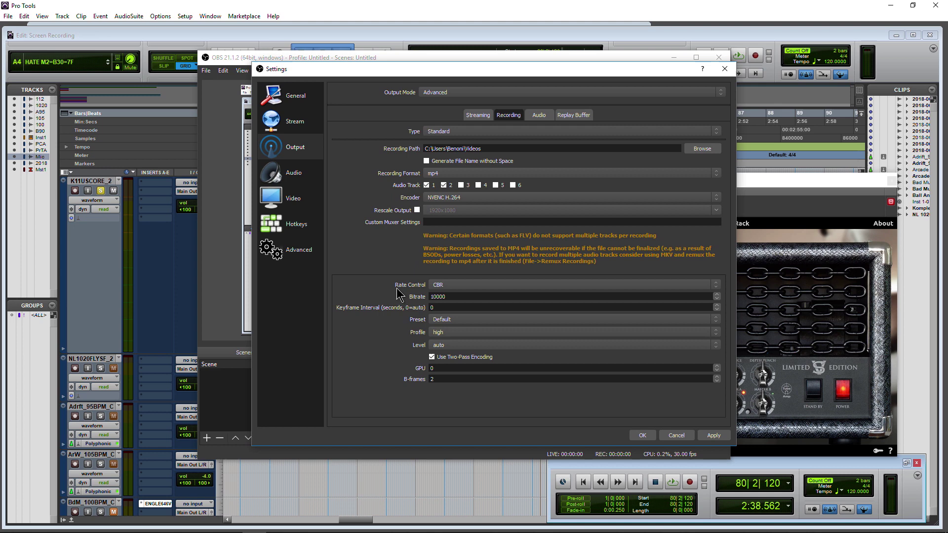
Keep CBR rate control and set the recording bitrate to 10000
left_click(450, 287)
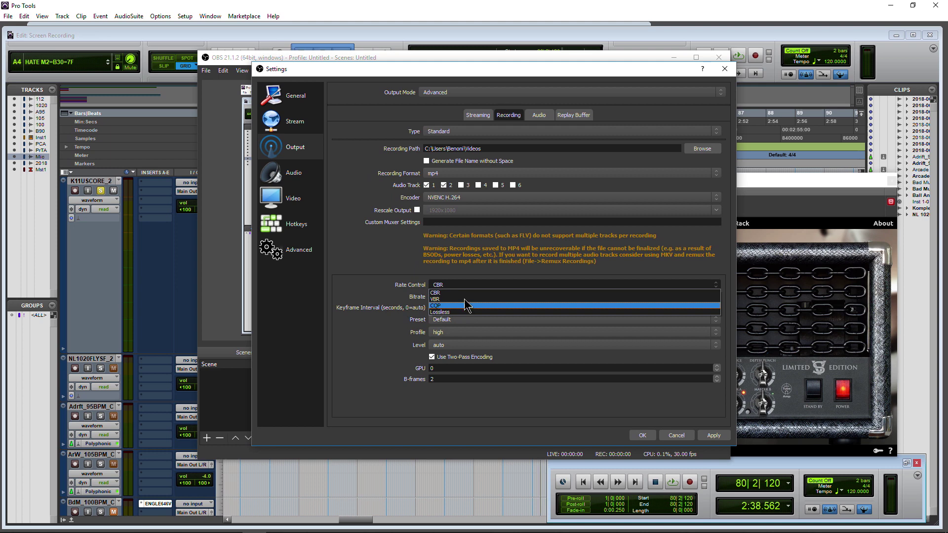
left_click(463, 293)
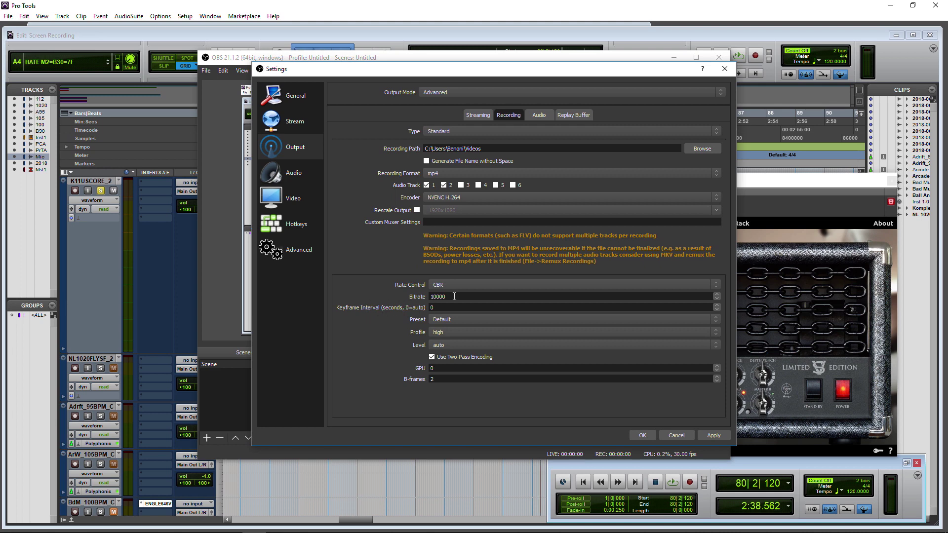
double_click(454, 296)
double_click(441, 297)
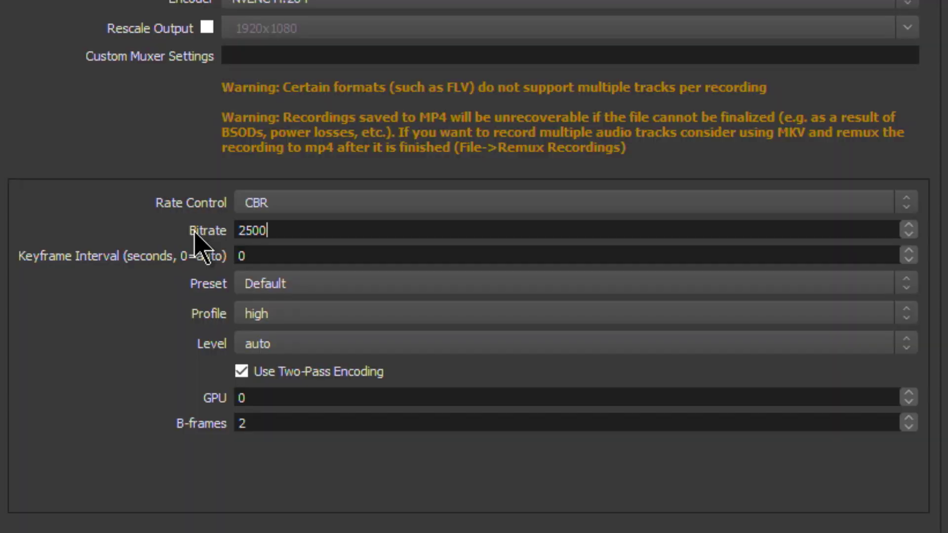
key("BackSpace")
key("BackSpace")
key("BackSpace")
type("5000")
key("BackSpace")
key("BackSpace")
key("BackSpace")
type("10000")
Keep the encoder profile at high and the level at auto
left_click(379, 316)
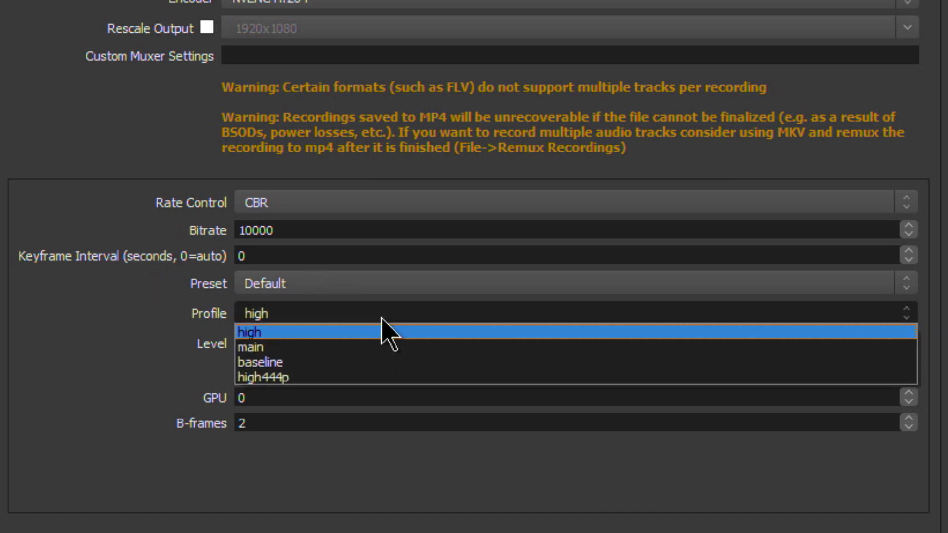
left_click(146, 335)
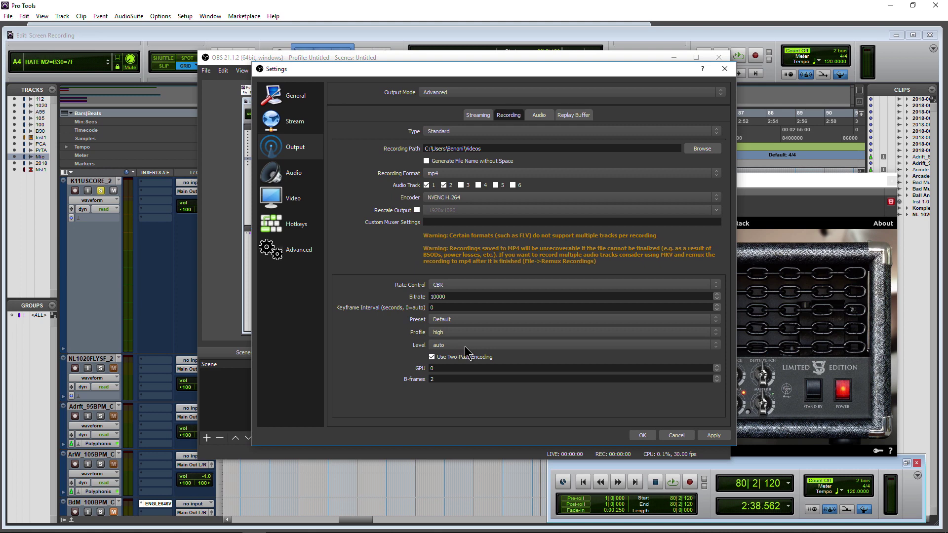
left_click(466, 346)
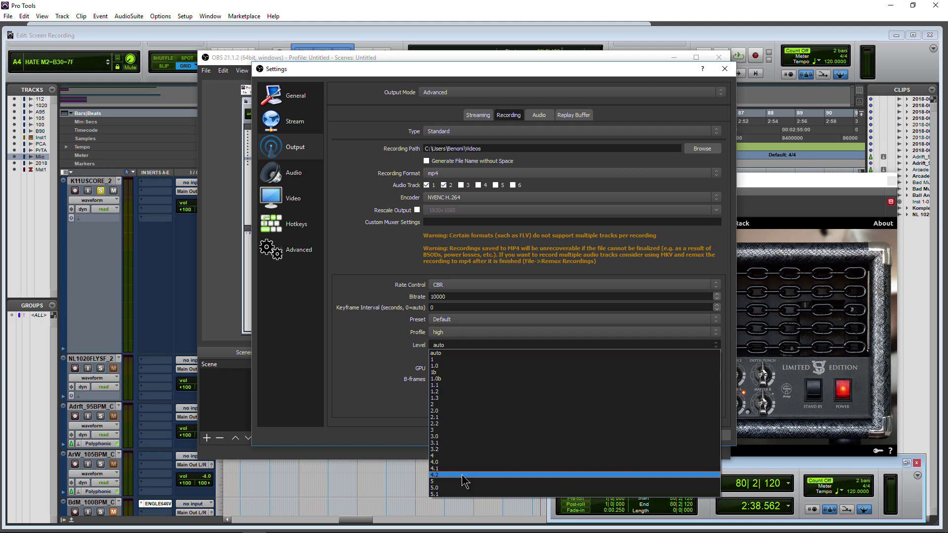
left_click(392, 369)
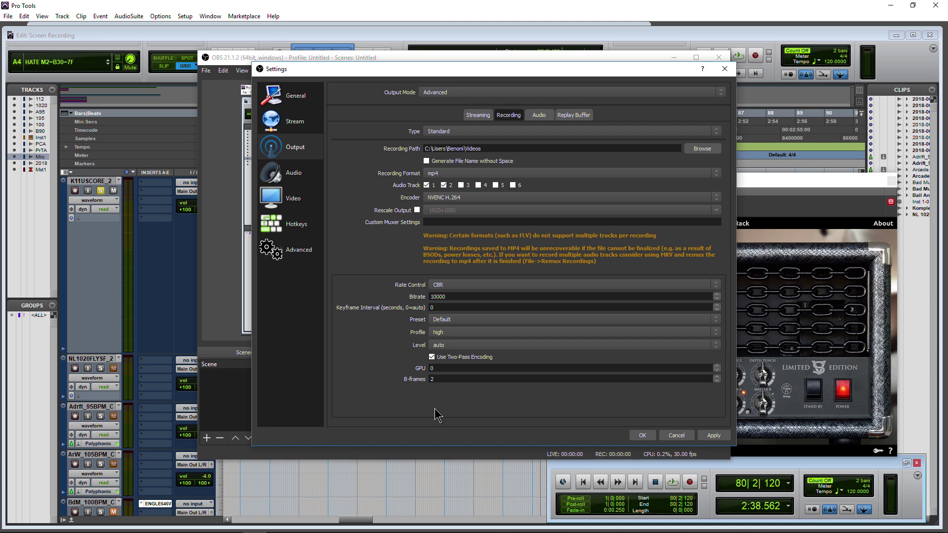
Apply the recording settings, keep Track 1 audio bitrate at 320, and go to Audio settings
left_click(708, 436)
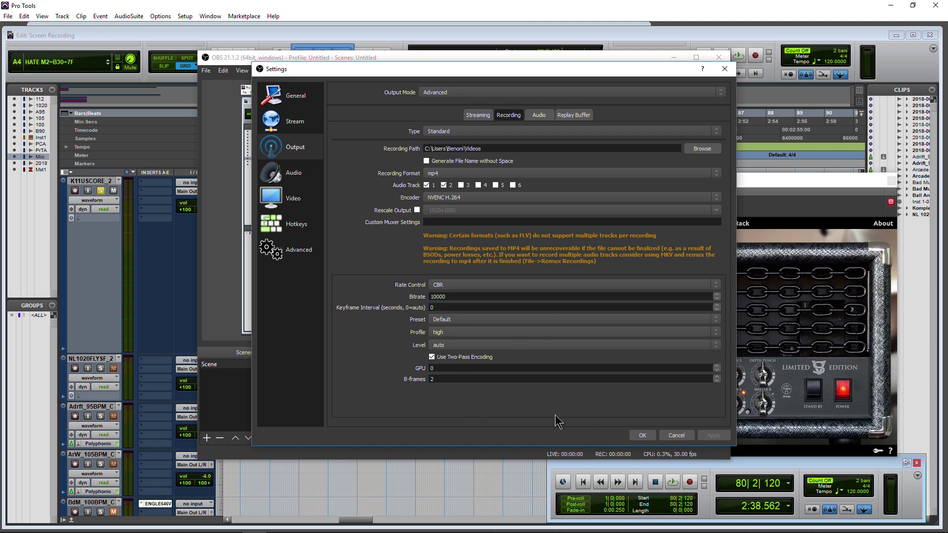
left_click(539, 119)
left_click(462, 144)
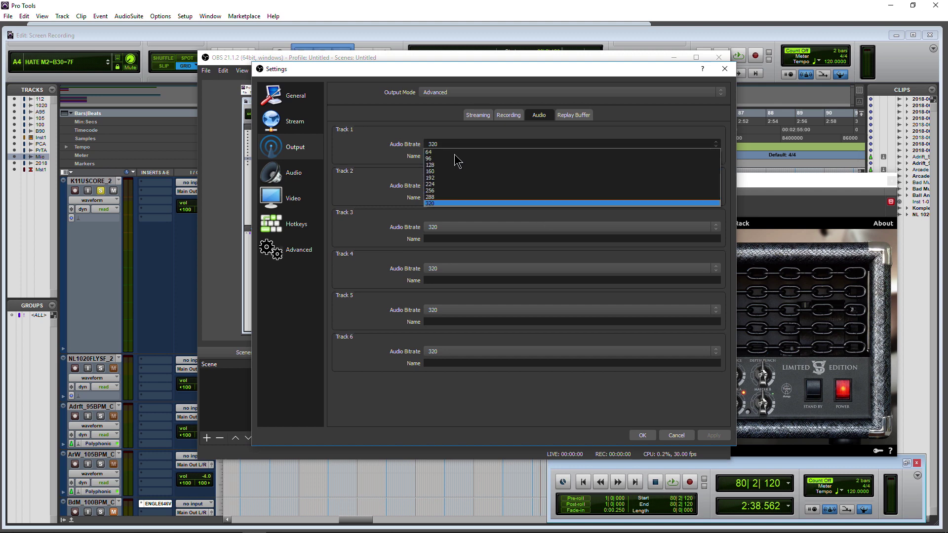
left_click(435, 204)
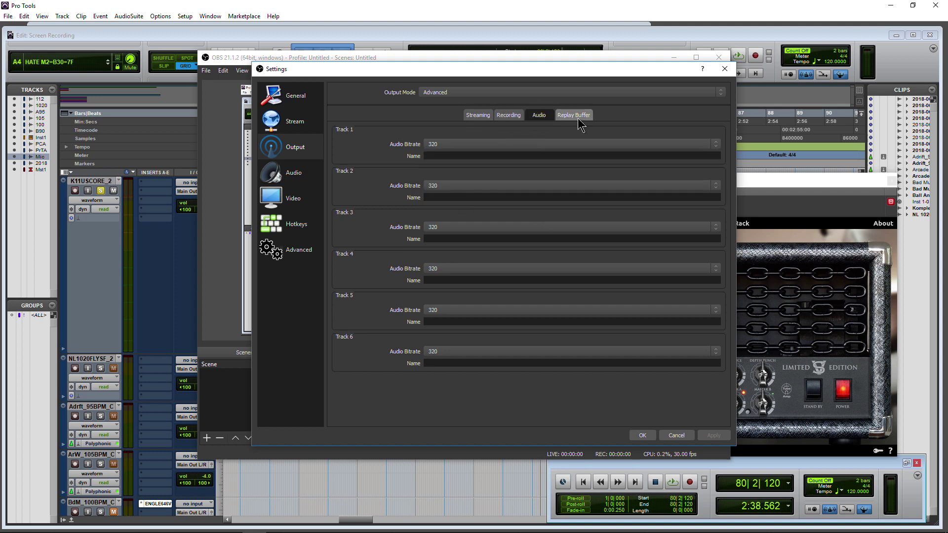
left_click(509, 116)
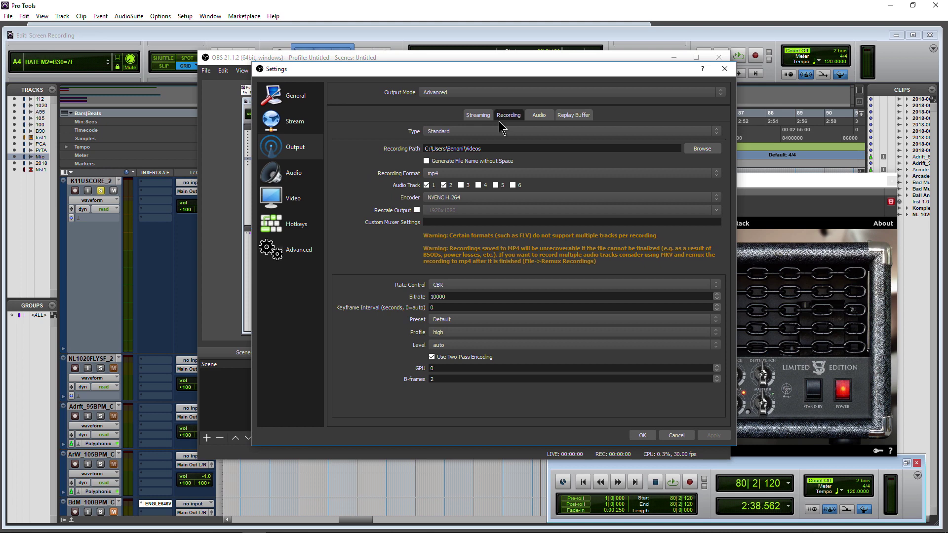
left_click(295, 174)
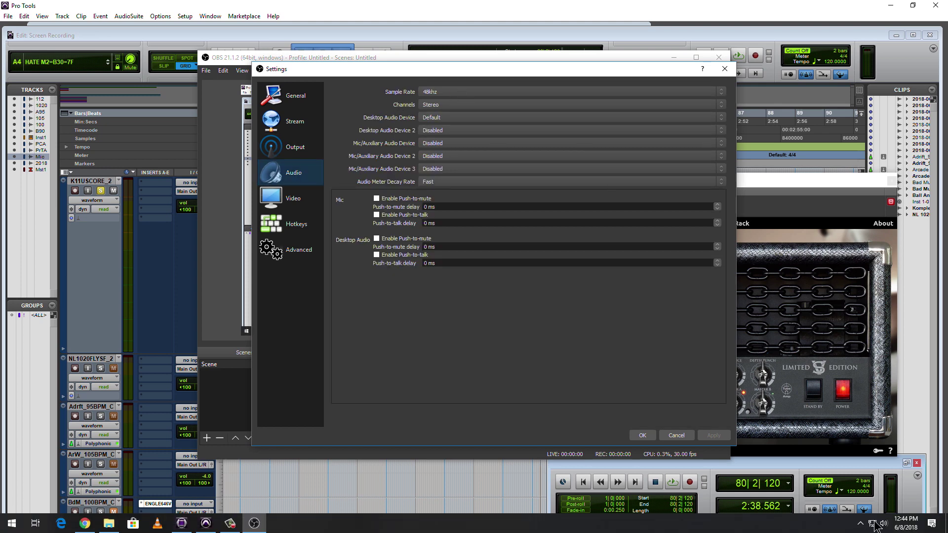
right_click(883, 525)
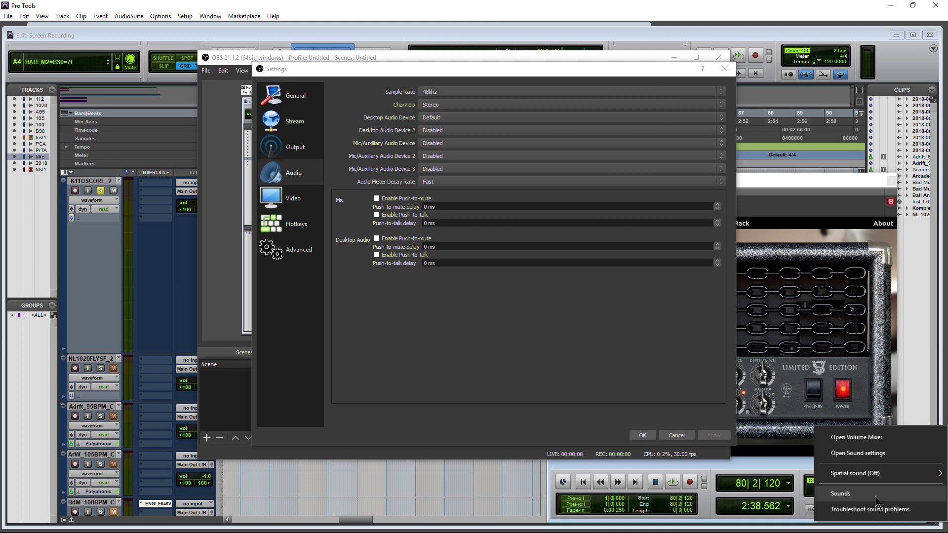
left_click(876, 494)
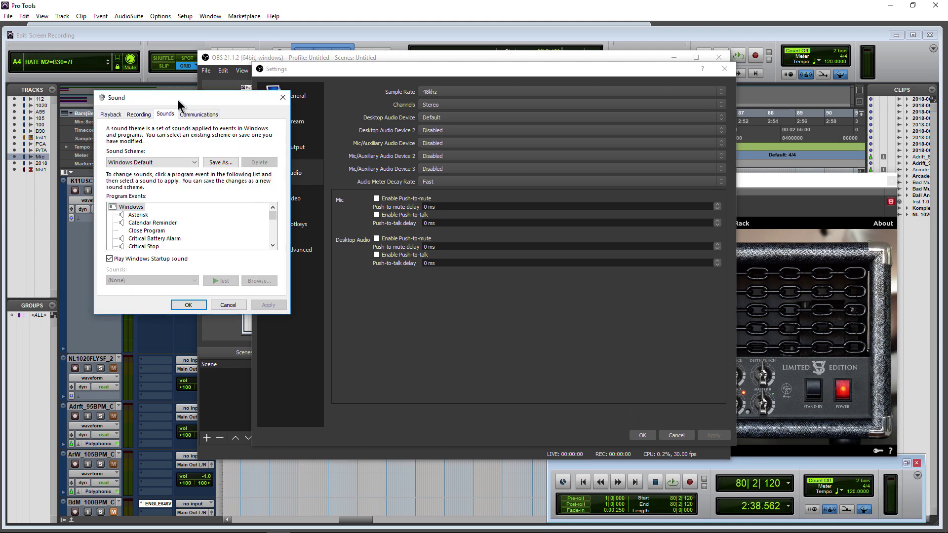
left_click_drag(176, 100, 409, 89)
left_click(371, 103)
left_click_drag(509, 156, 503, 211)
right_click(431, 173)
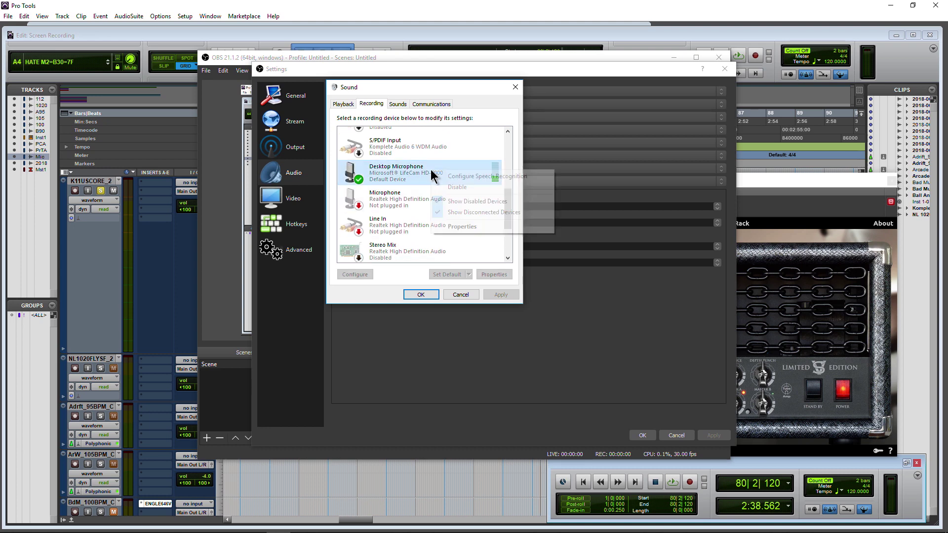
left_click(451, 225)
left_click(402, 142)
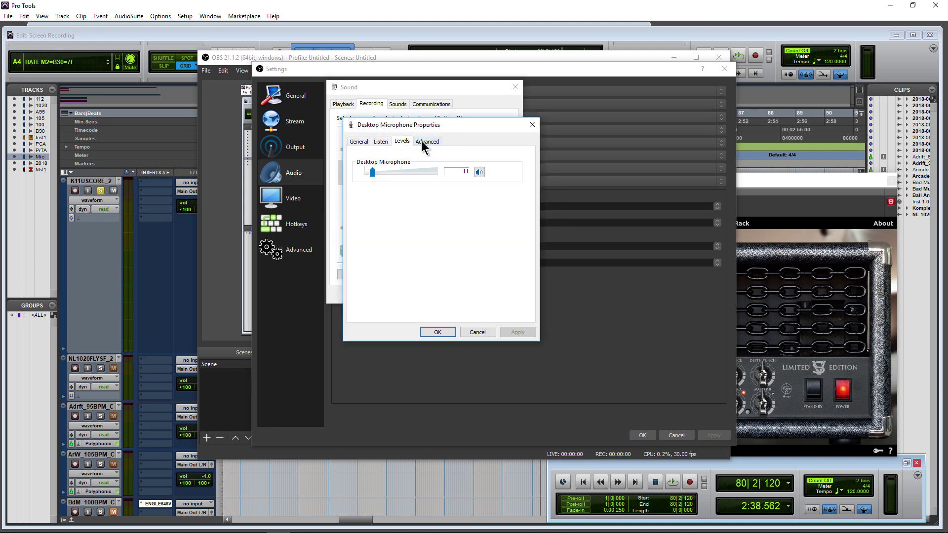
left_click(425, 142)
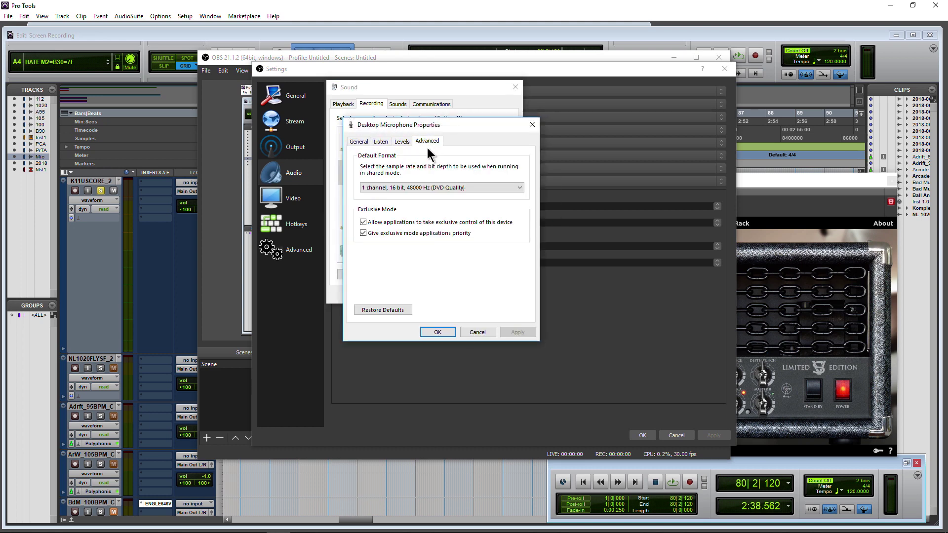
left_click(438, 333)
left_click_drag(507, 203, 506, 230)
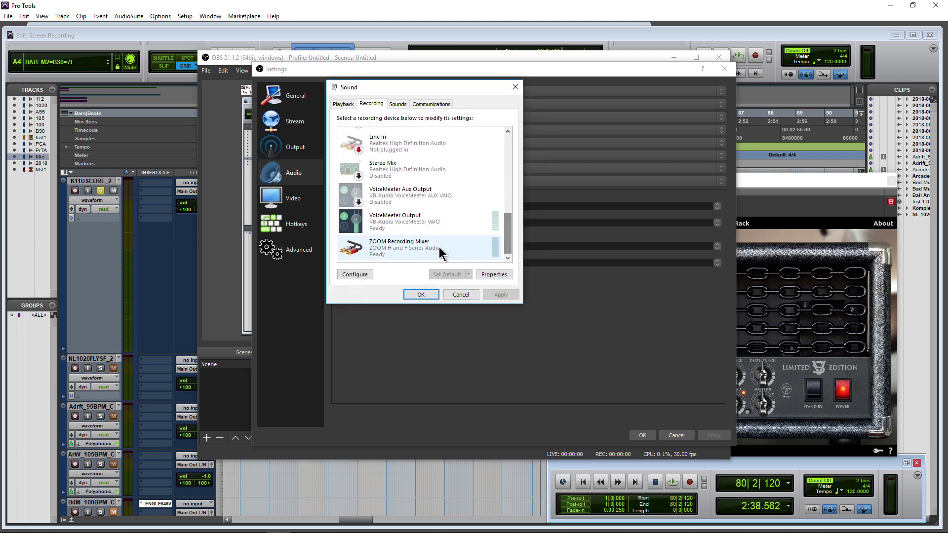
right_click(418, 249)
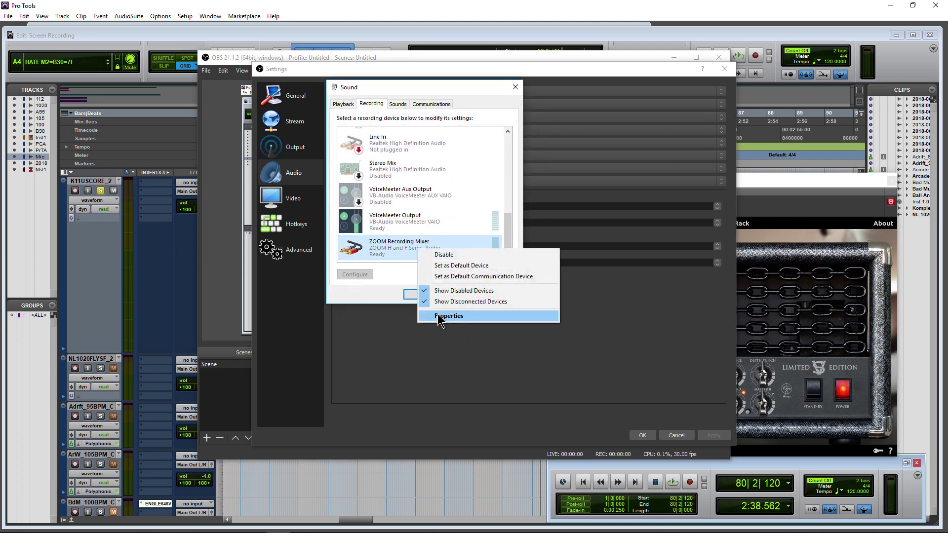
left_click(343, 104)
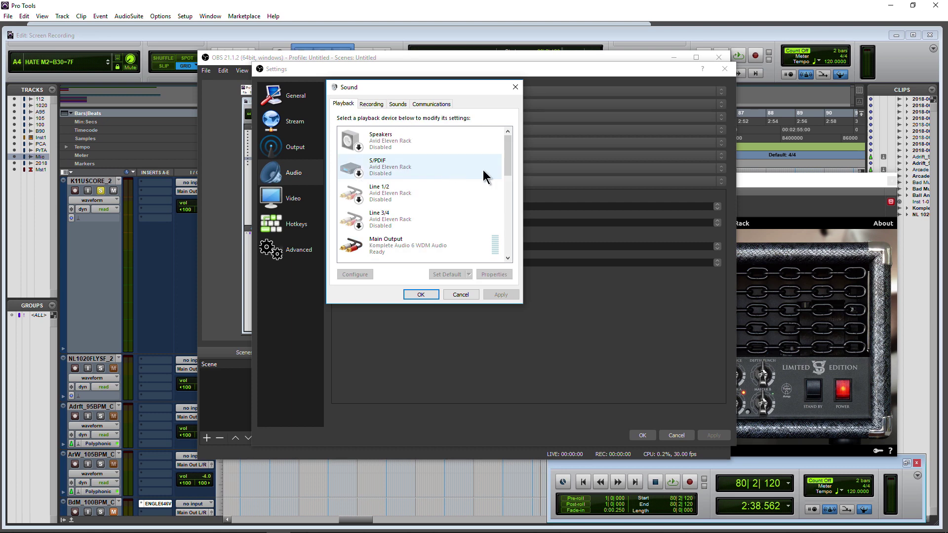
left_click_drag(510, 155, 504, 230)
scroll(503, 229, "down", 1)
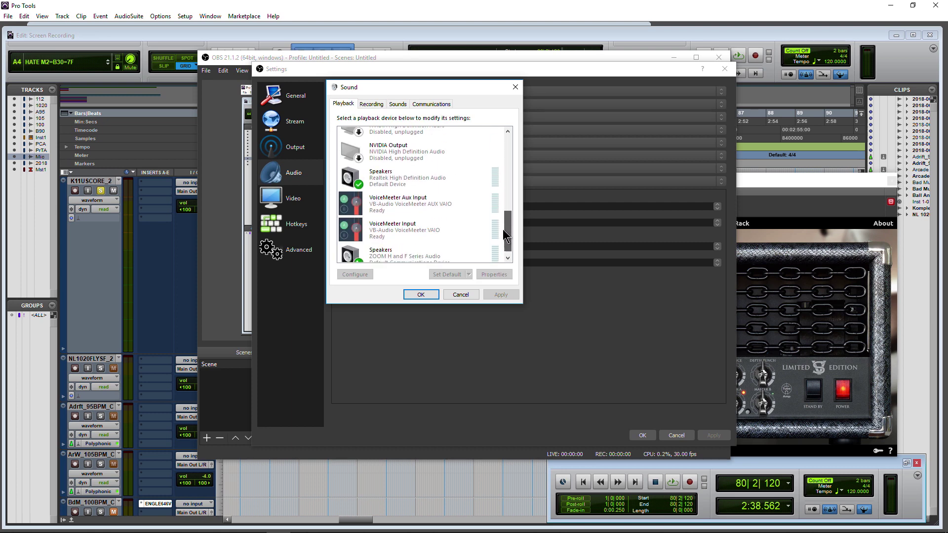
right_click(398, 173)
left_click(435, 266)
left_click(446, 142)
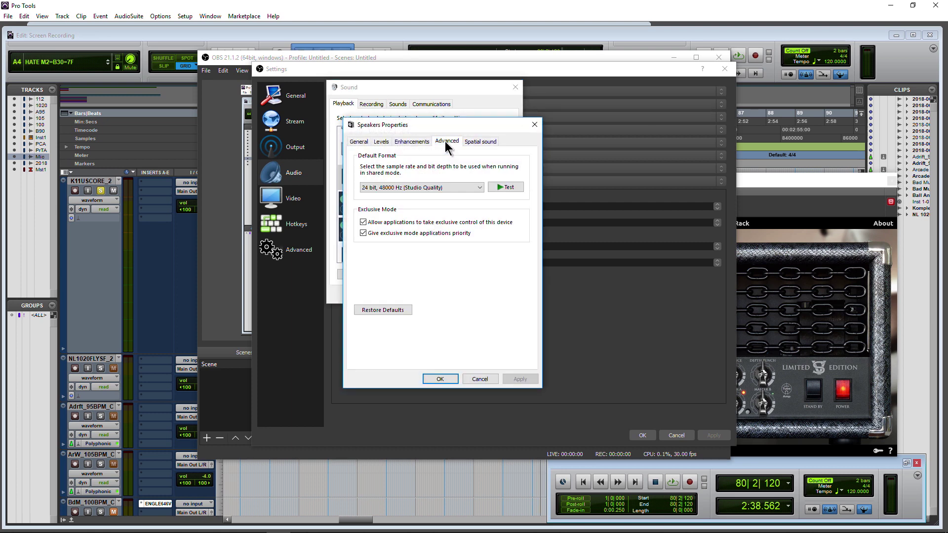
left_click(447, 381)
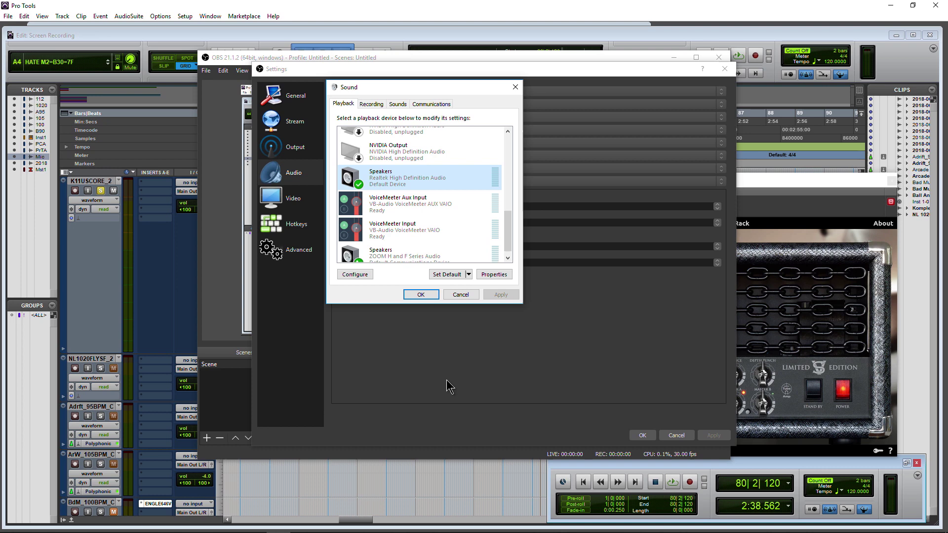
left_click(421, 295)
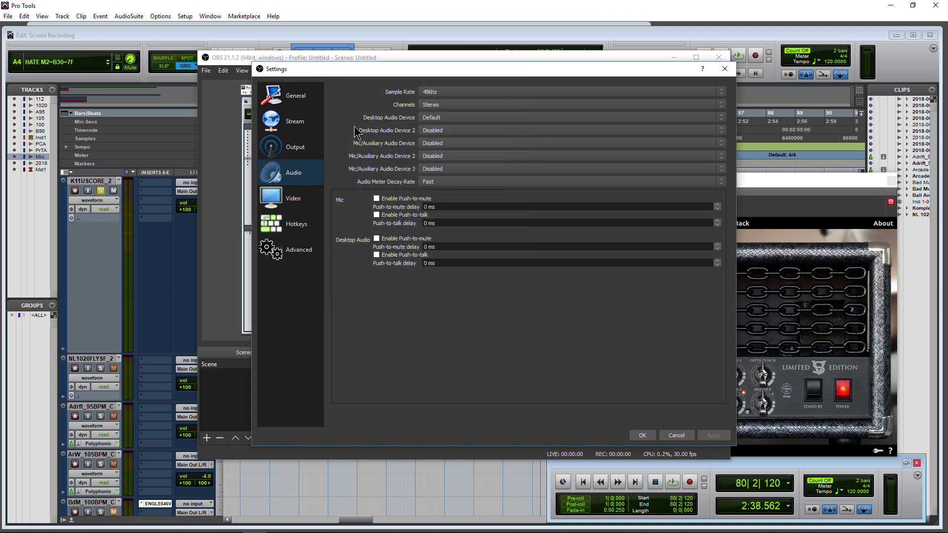
Keep audio channels at Stereo and the video frame rate at 30 FPS
left_click(491, 107)
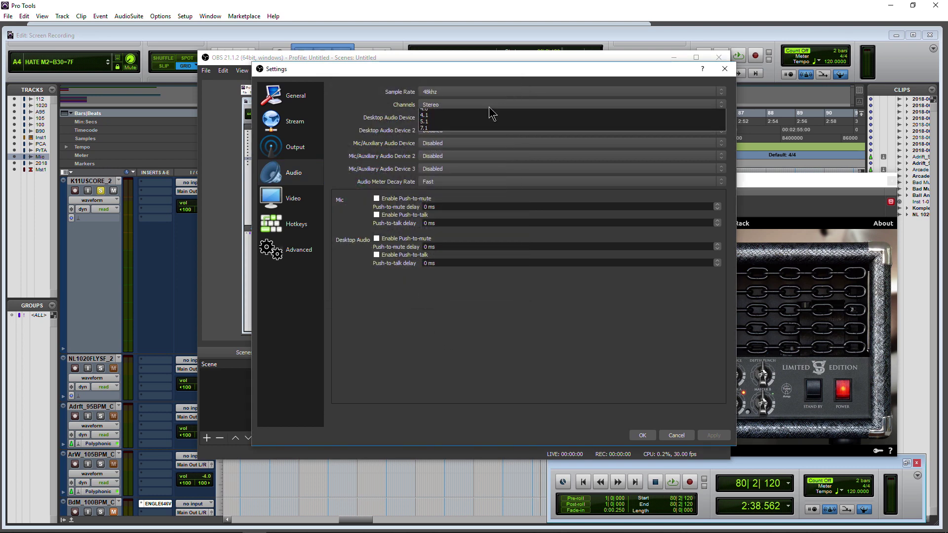
left_click(359, 101)
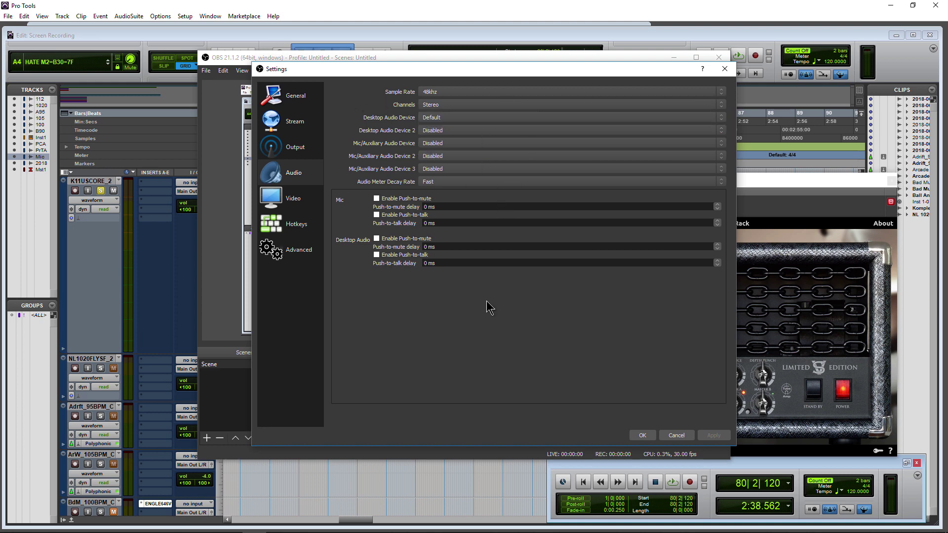
left_click(294, 200)
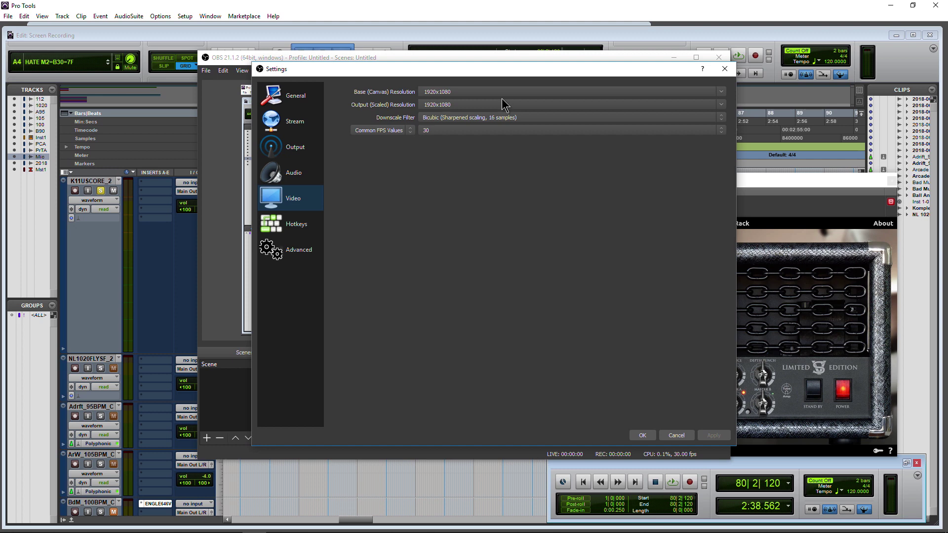
left_click(497, 131)
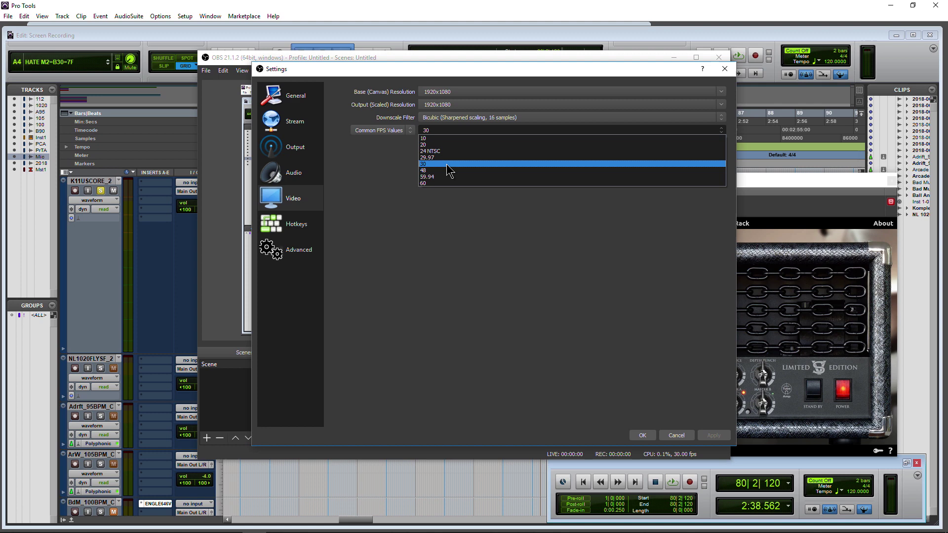
left_click(449, 166)
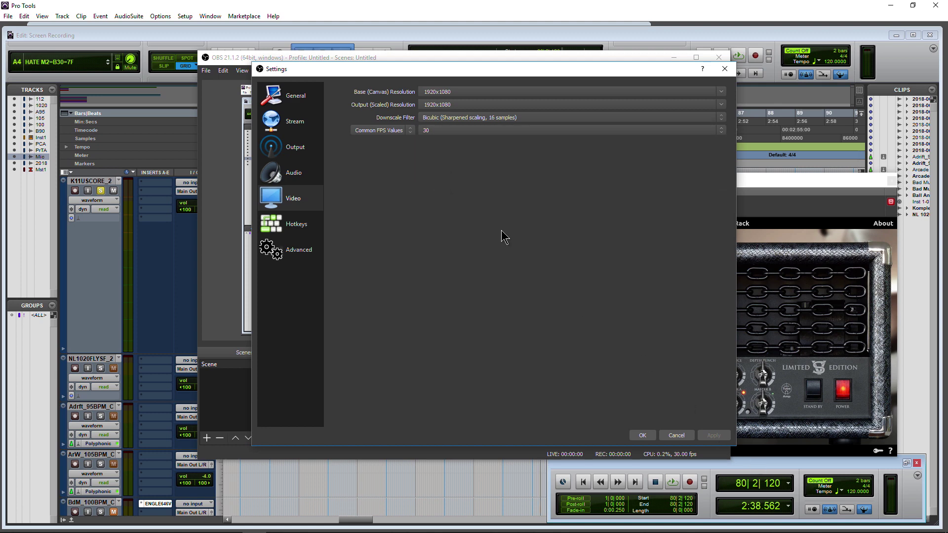
left_click(301, 225)
left_click(296, 252)
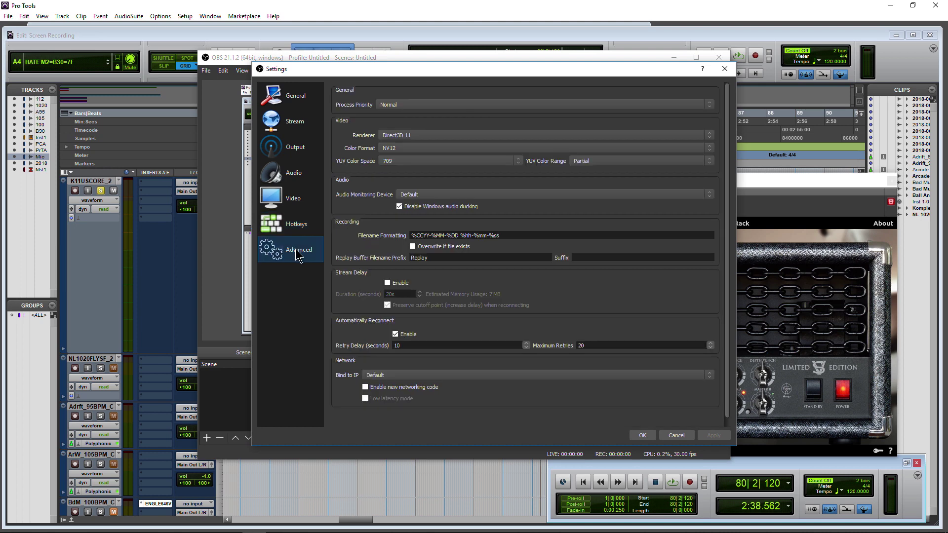
left_click(410, 135)
left_click(364, 137)
left_click(419, 149)
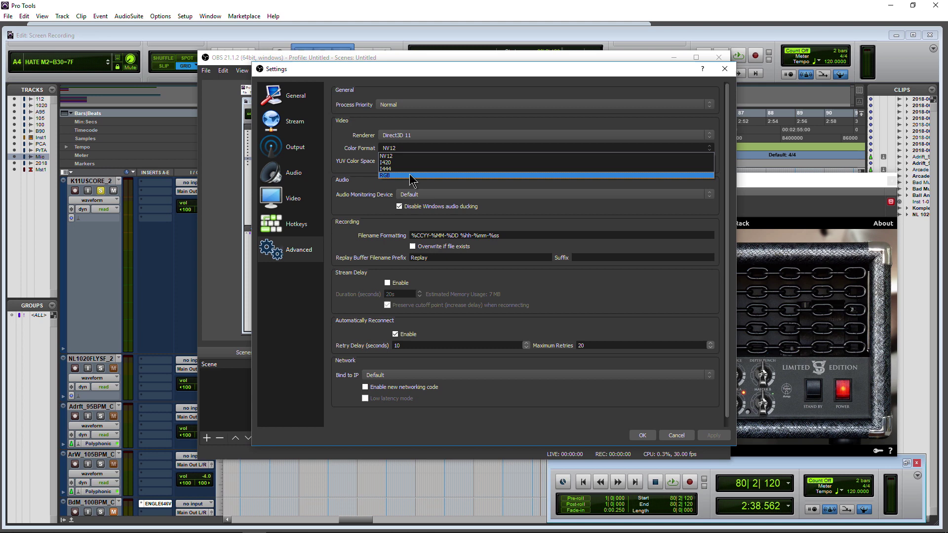
left_click(326, 166)
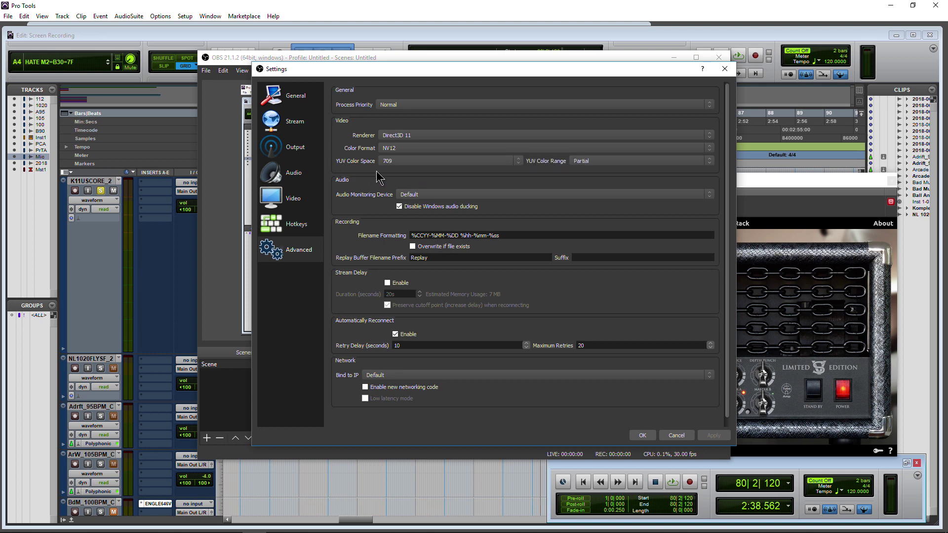
left_click(410, 162)
left_click(409, 175)
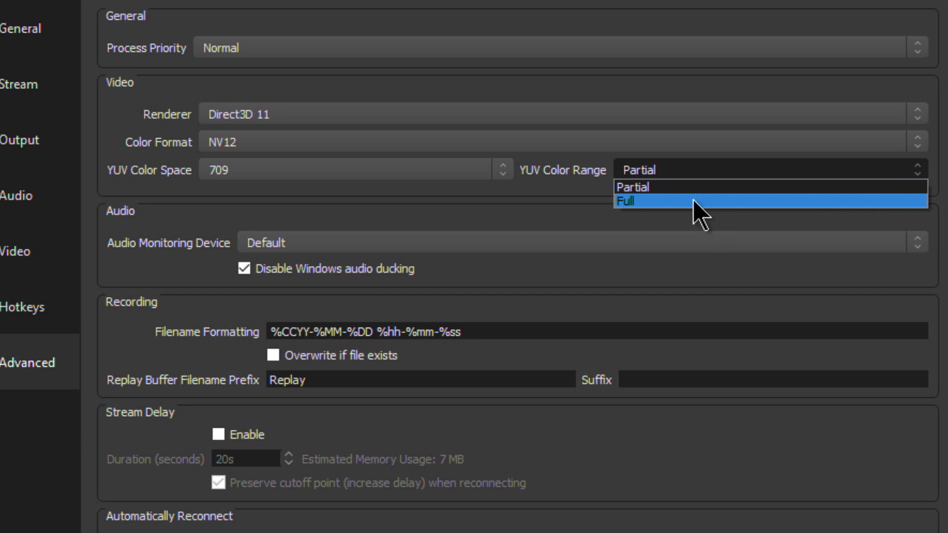
left_click(691, 201)
left_click(677, 176)
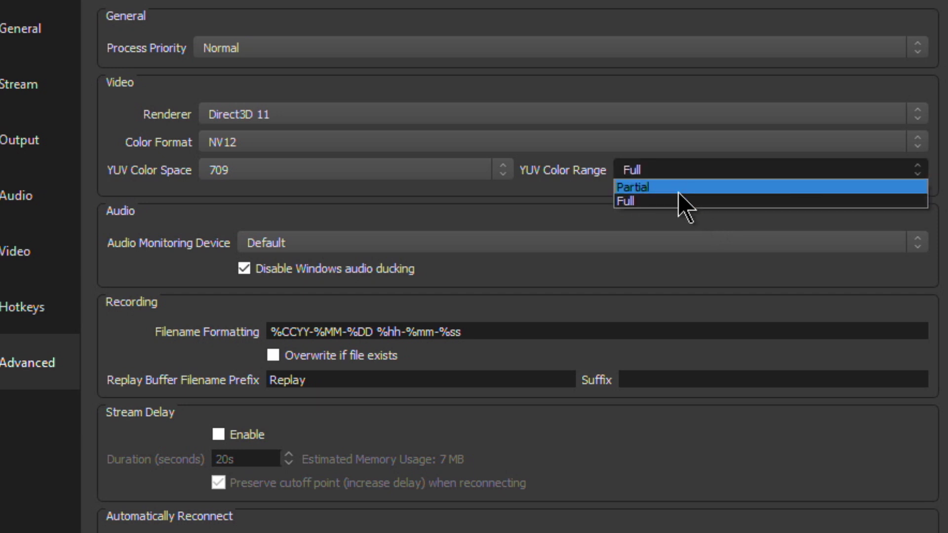
left_click(679, 184)
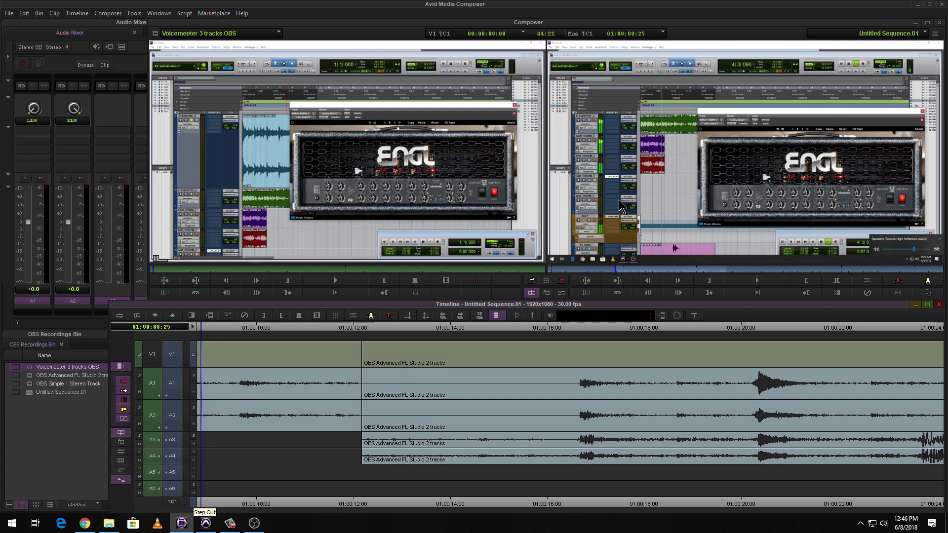
Play the recorded sequence full screen from 01:00:18:04 with Ctrl+Shift+F
left_click(650, 336)
left_click(702, 197)
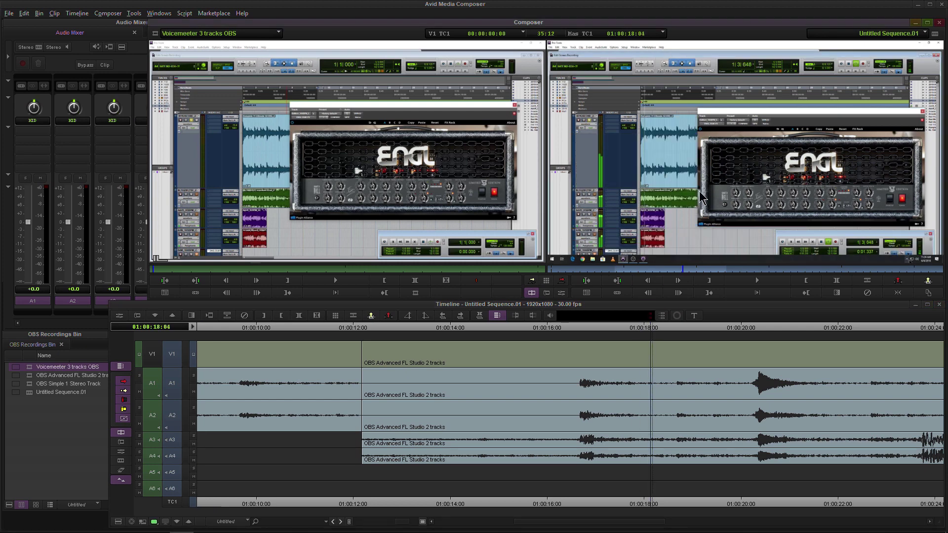
key("ctrl+shift+f")
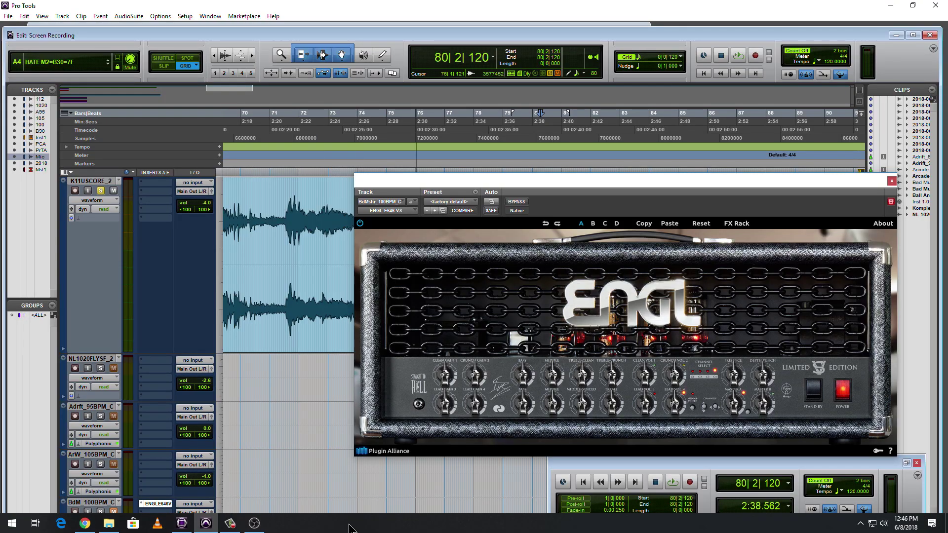
Apply the changed OBS settings and close the Settings window
left_click(254, 524)
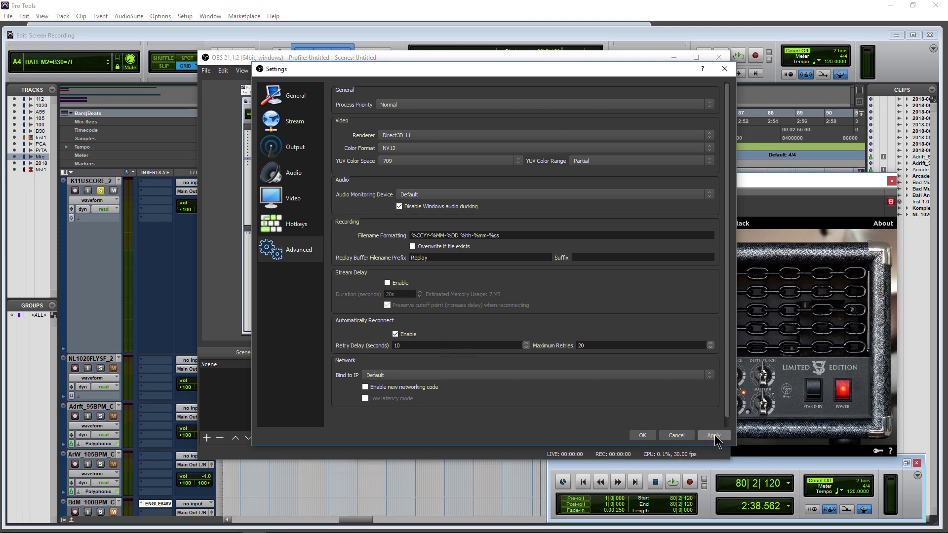
left_click(715, 436)
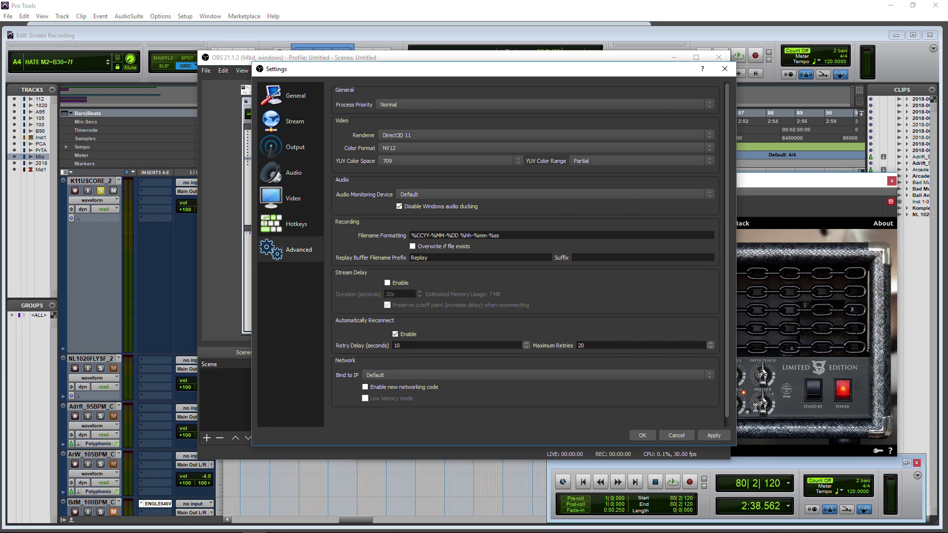
left_click(642, 436)
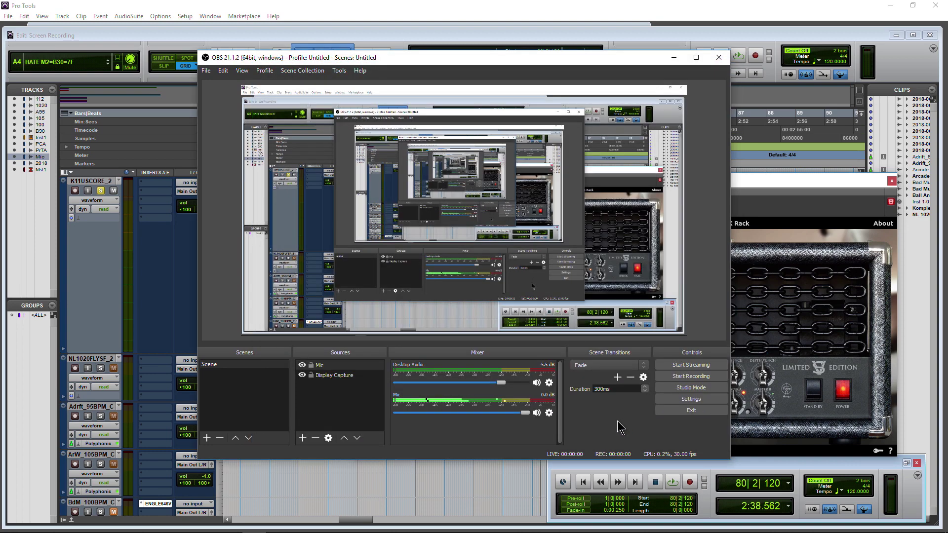
Reopen Output settings to verify recording uses audio tracks 1 and 2, then close
left_click(691, 399)
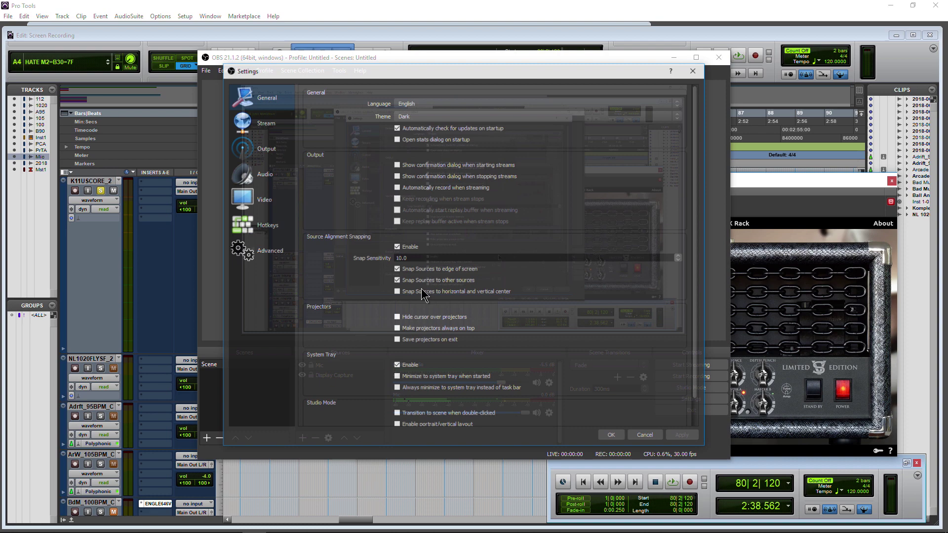
left_click(262, 123)
left_click(264, 148)
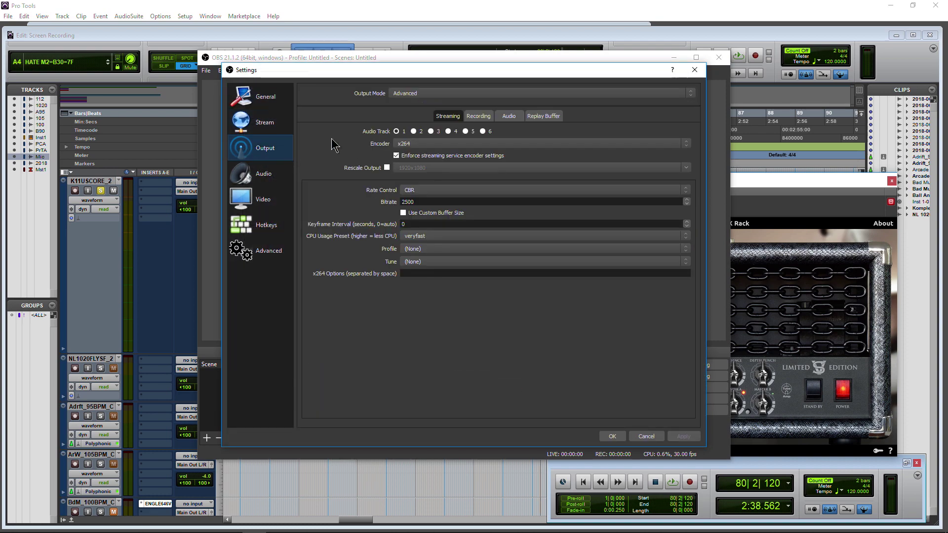
left_click(478, 116)
left_click(507, 117)
left_click(478, 116)
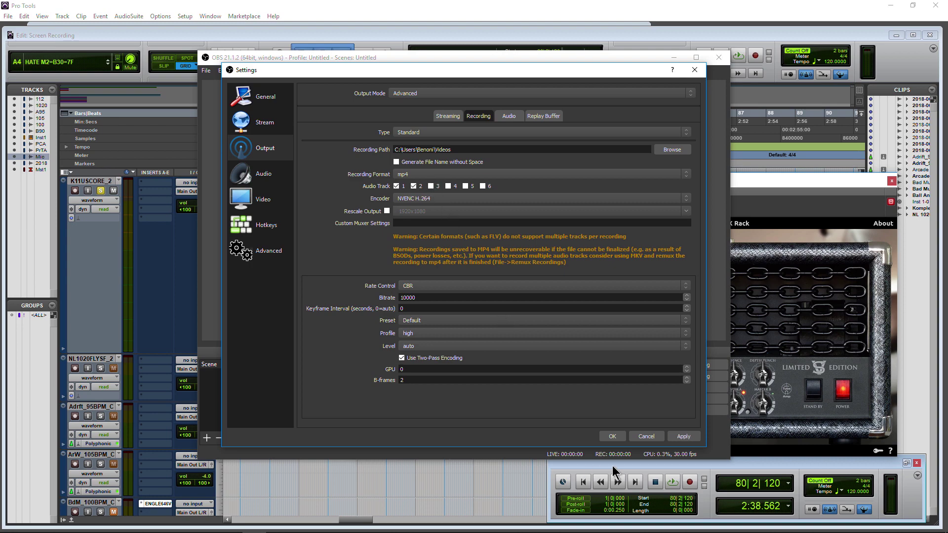
left_click(612, 437)
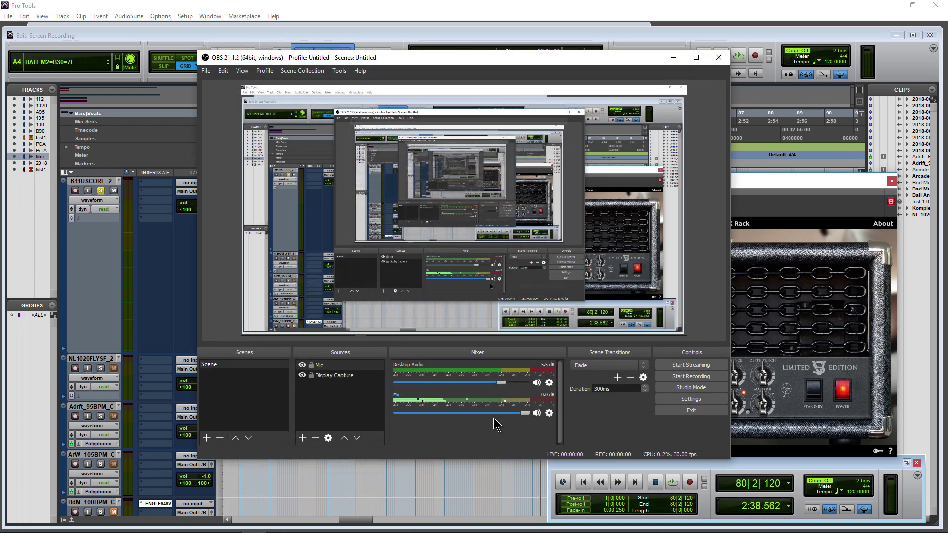
Route the Mic only to track 2 downmixed to mono, and take Desktop Audio off track 2
left_click(549, 412)
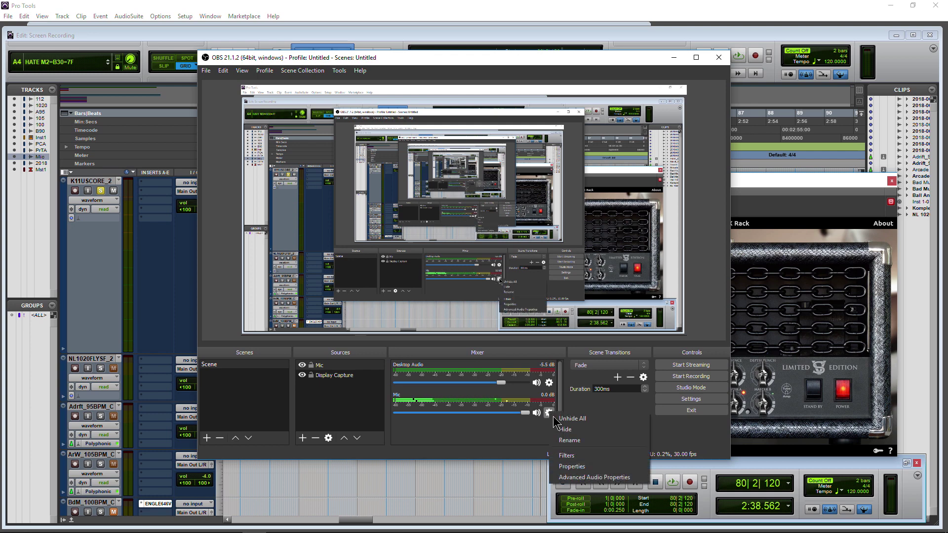
left_click(595, 480)
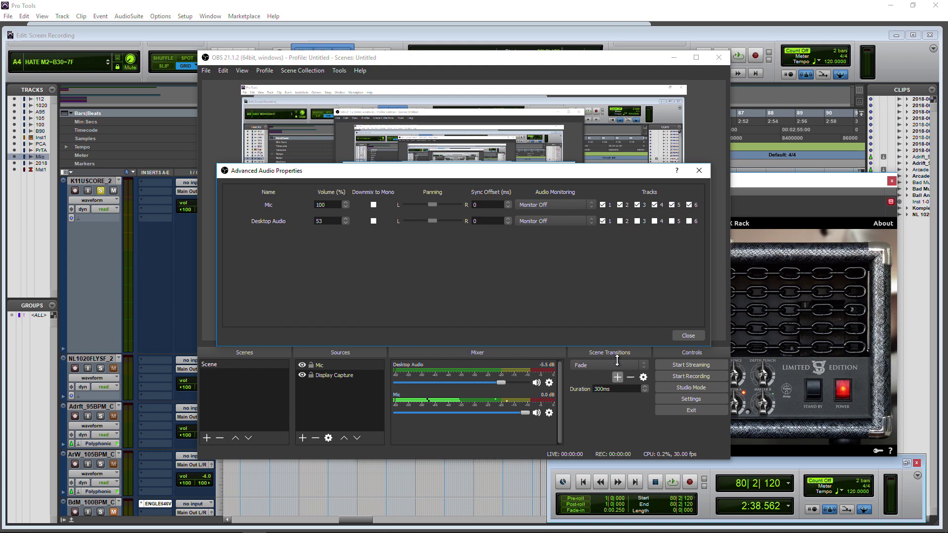
left_click(621, 221)
left_click(689, 204)
left_click(672, 204)
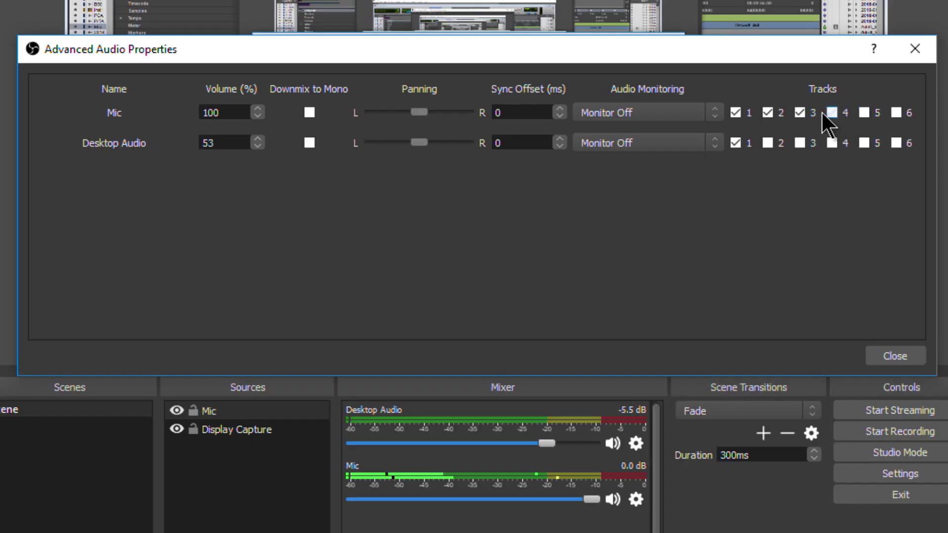
left_click(654, 204)
left_click(637, 204)
left_click(768, 112)
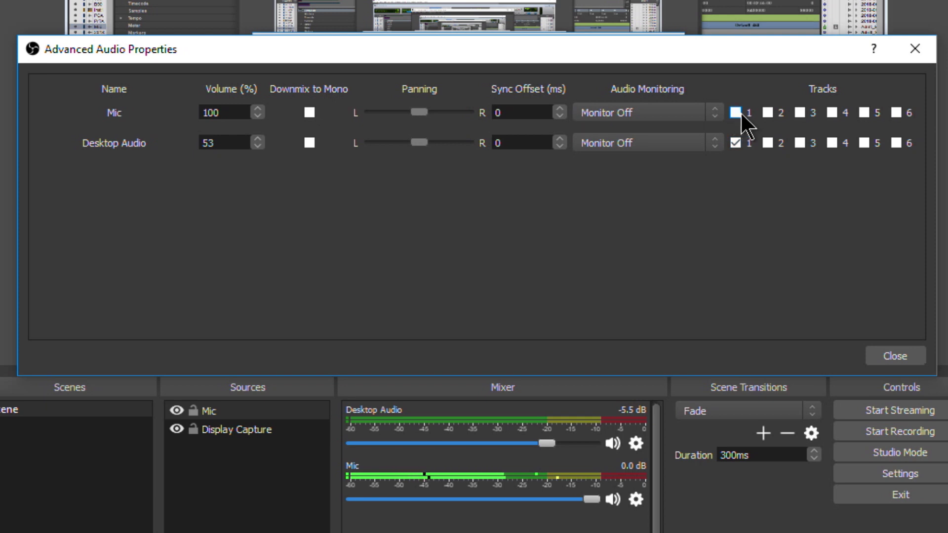
left_click(768, 112)
left_click(310, 113)
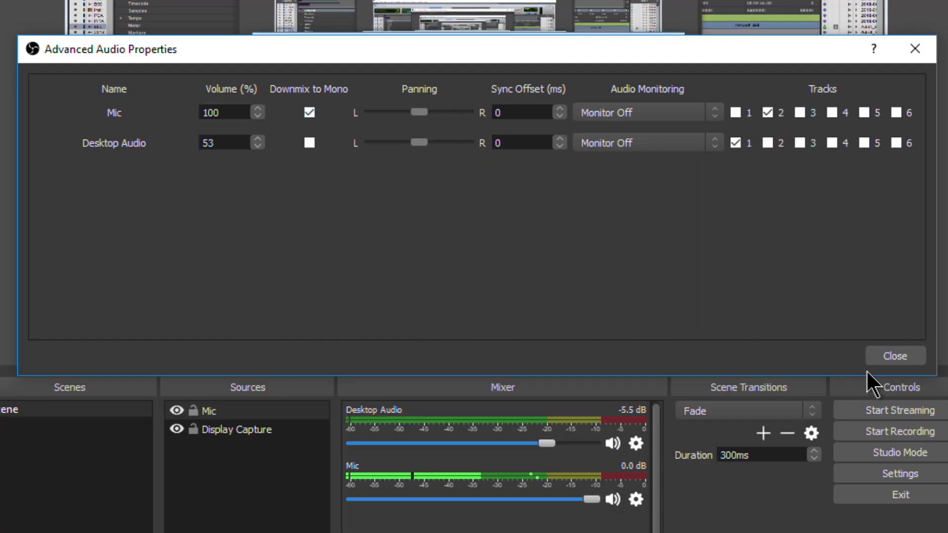
key("Escape")
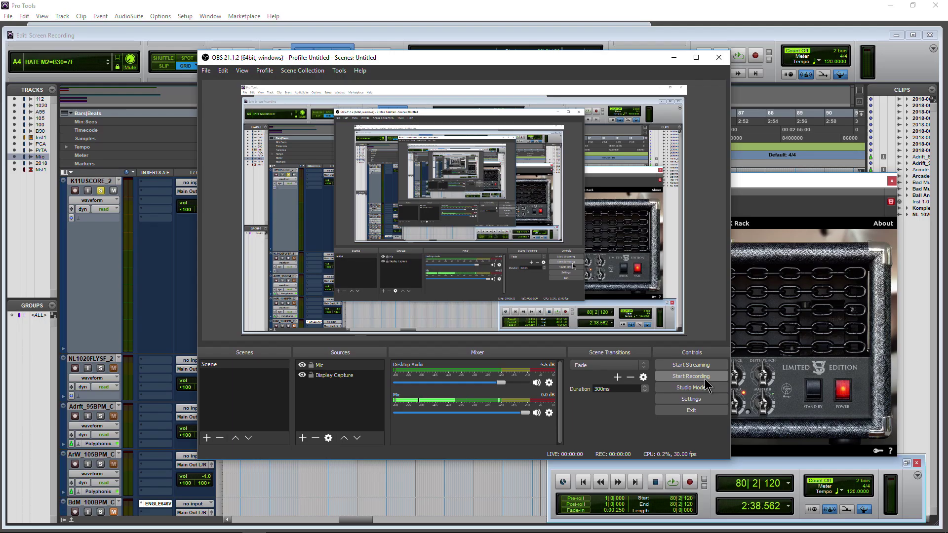
left_click(550, 414)
left_click(568, 455)
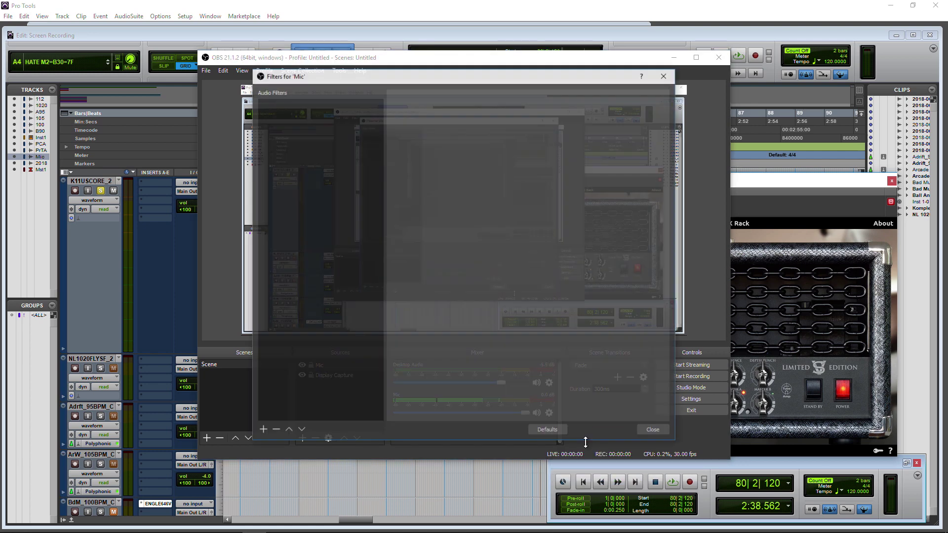
left_click(262, 431)
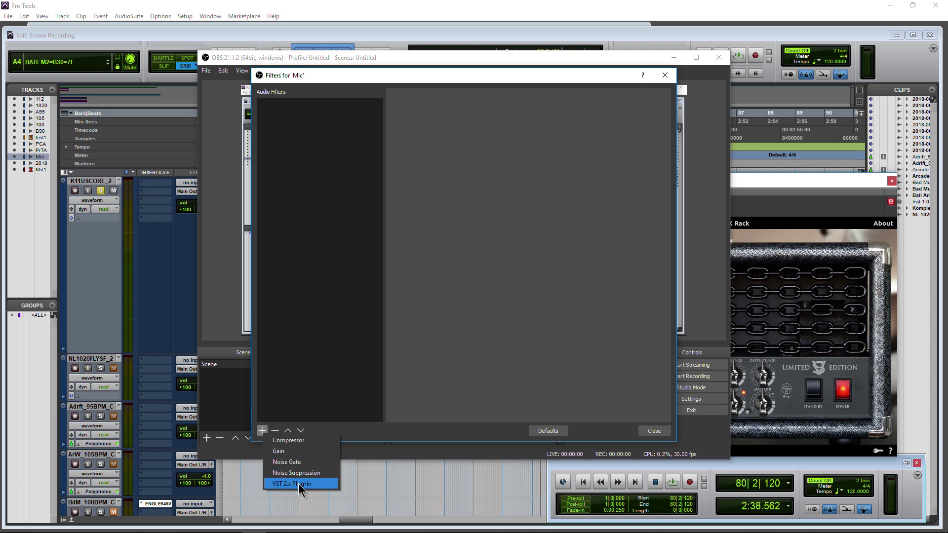
left_click(460, 354)
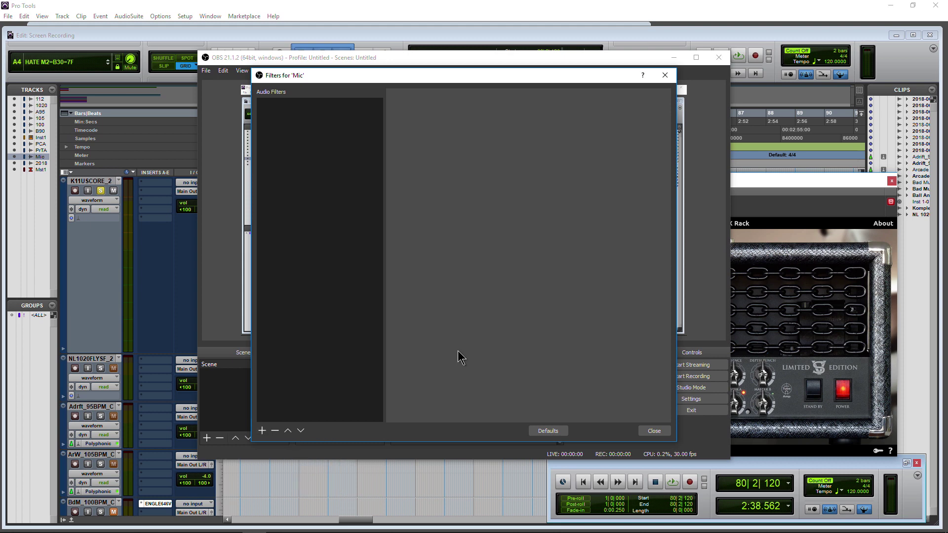
left_click(652, 431)
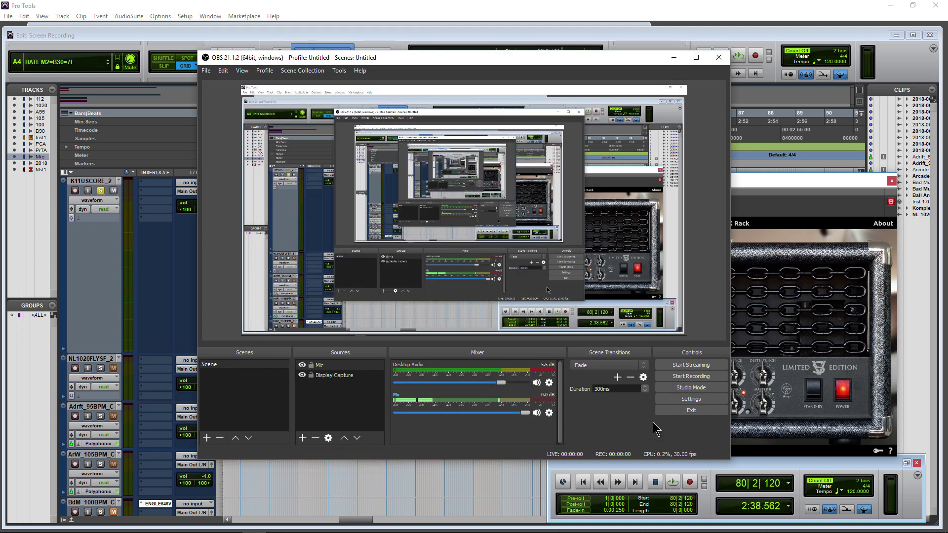
Add an Audio Input Capture source and confirm its input device
right_click(337, 404)
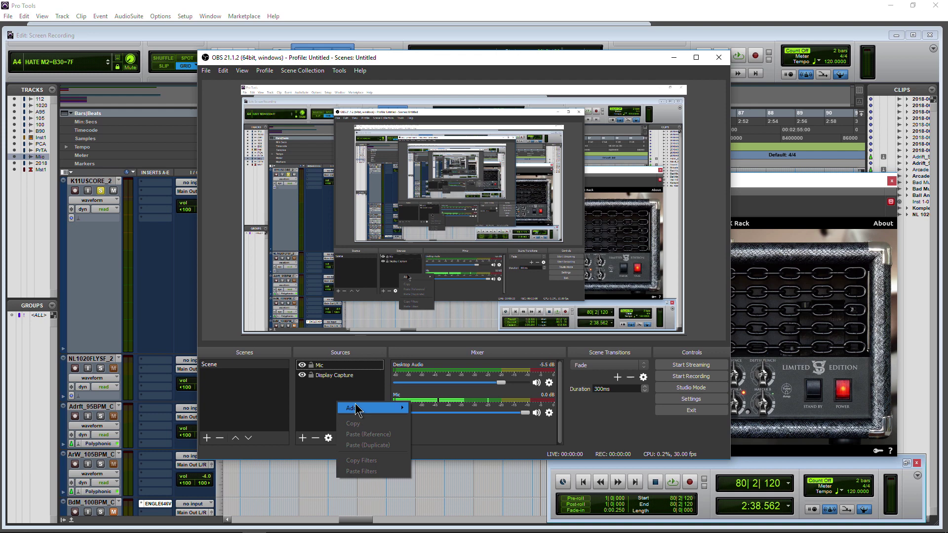
mouse_move(356, 408)
left_click(460, 391)
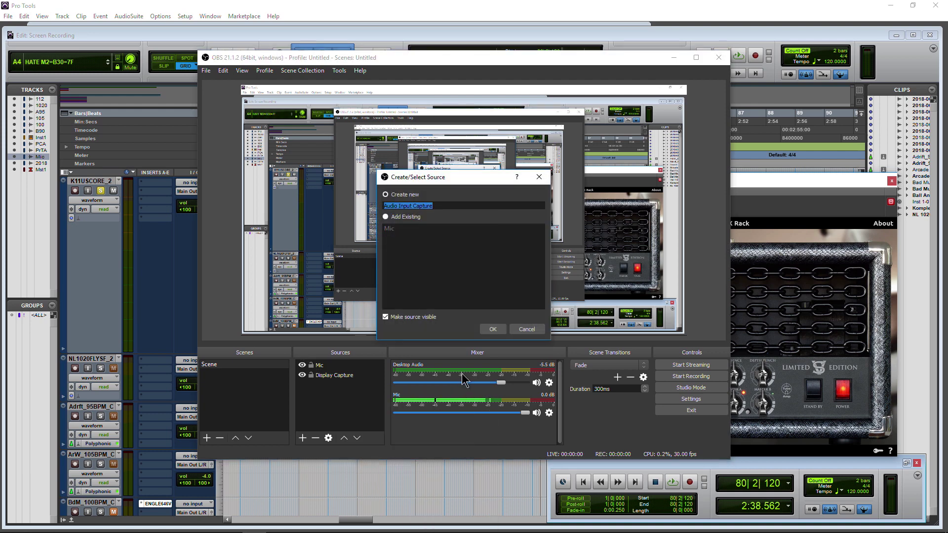
left_click(497, 329)
left_click(421, 324)
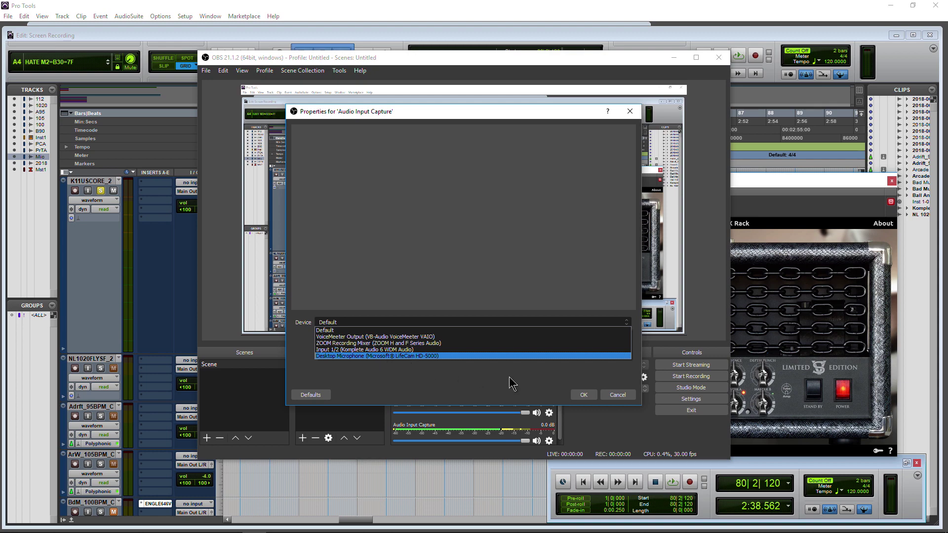
left_click(612, 395)
left_click(612, 395)
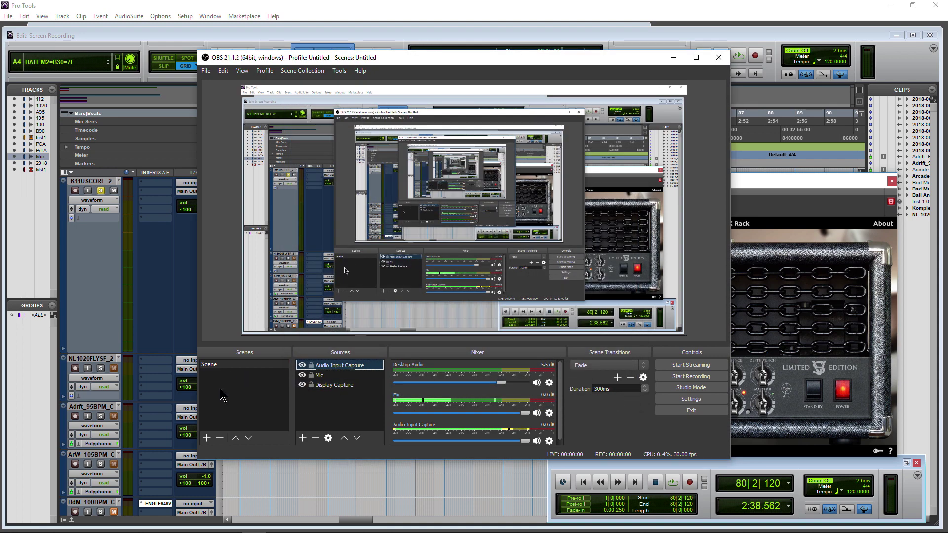
Reposition the camera image lower in the preview
right_click(344, 408)
mouse_move(361, 413)
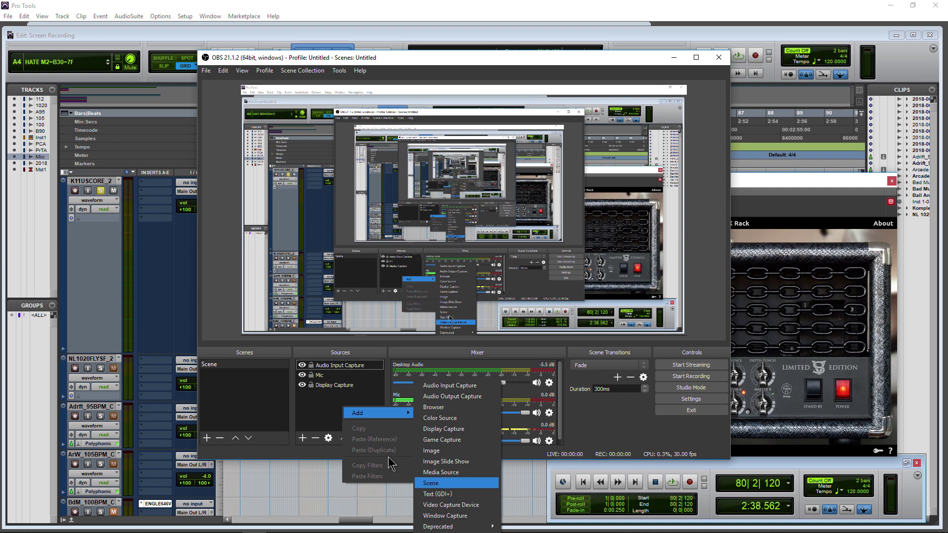
left_click(321, 395)
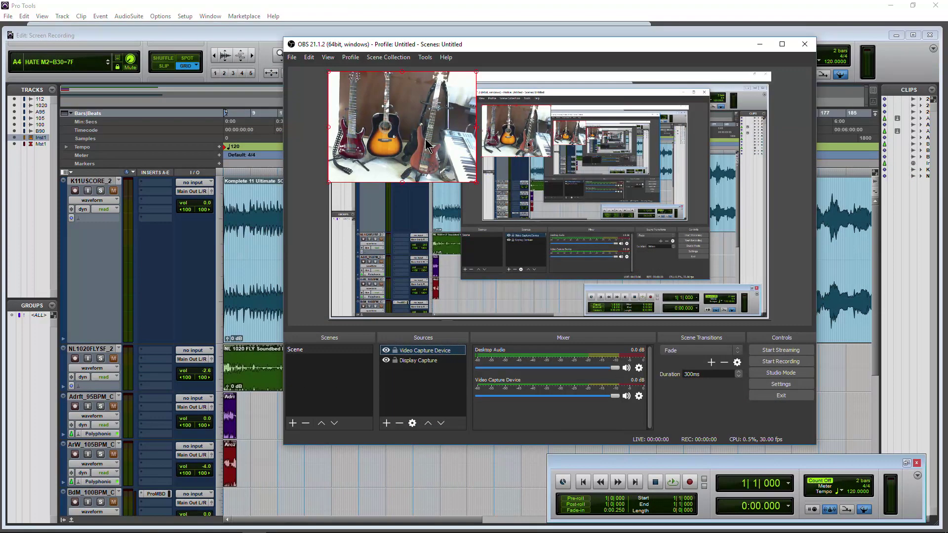
left_click_drag(445, 126, 446, 262)
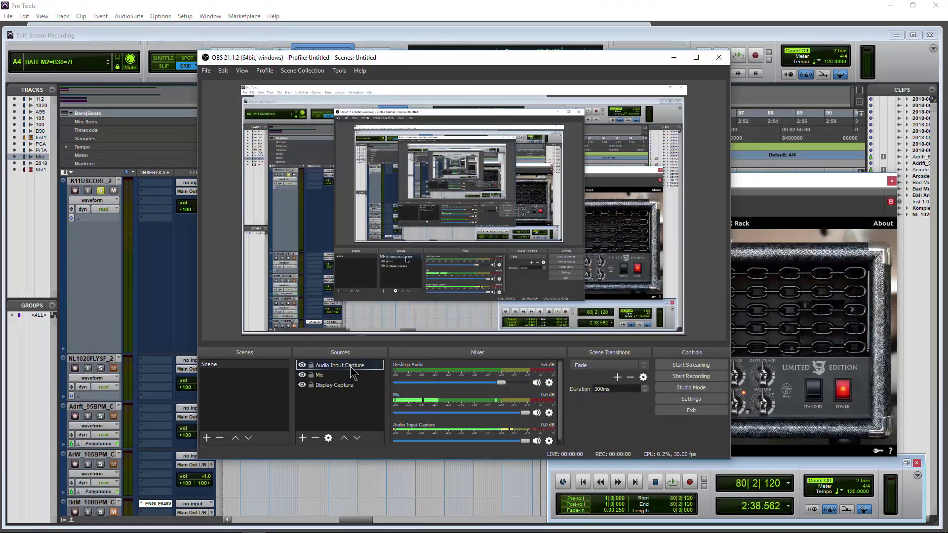
Remove the Audio Input Capture source and confirm the removal
right_click(352, 366)
left_click(371, 244)
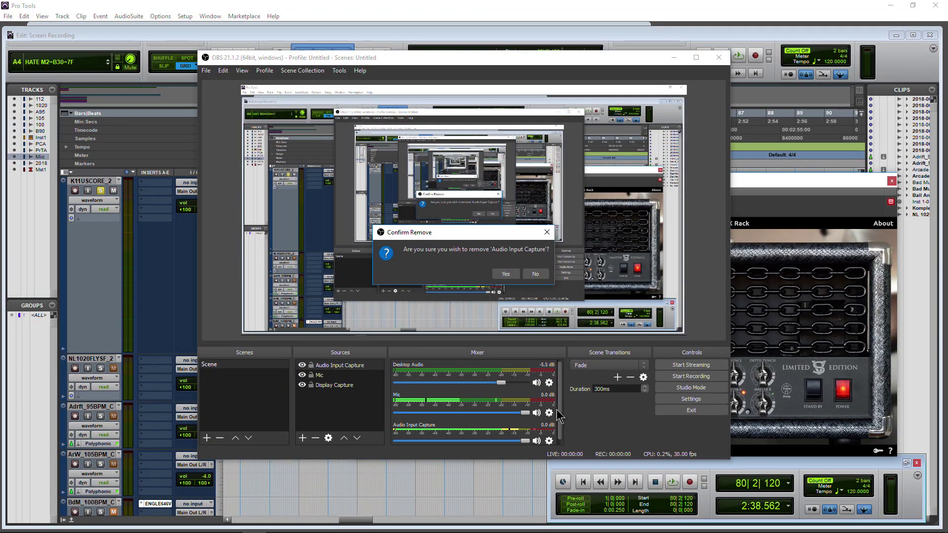
left_click(505, 274)
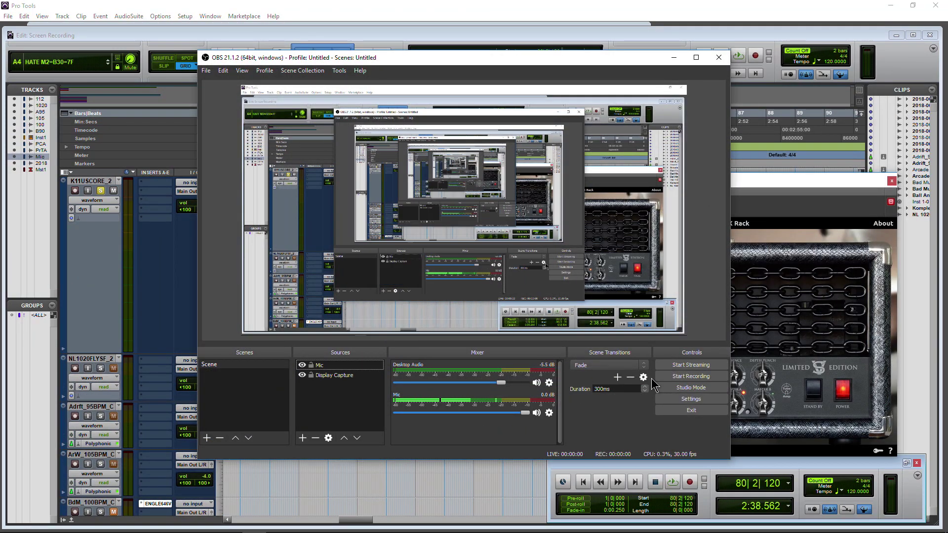
Minimize OBS to reveal Pro Tools, then bring OBS back with Alt+Tab
left_click(674, 57)
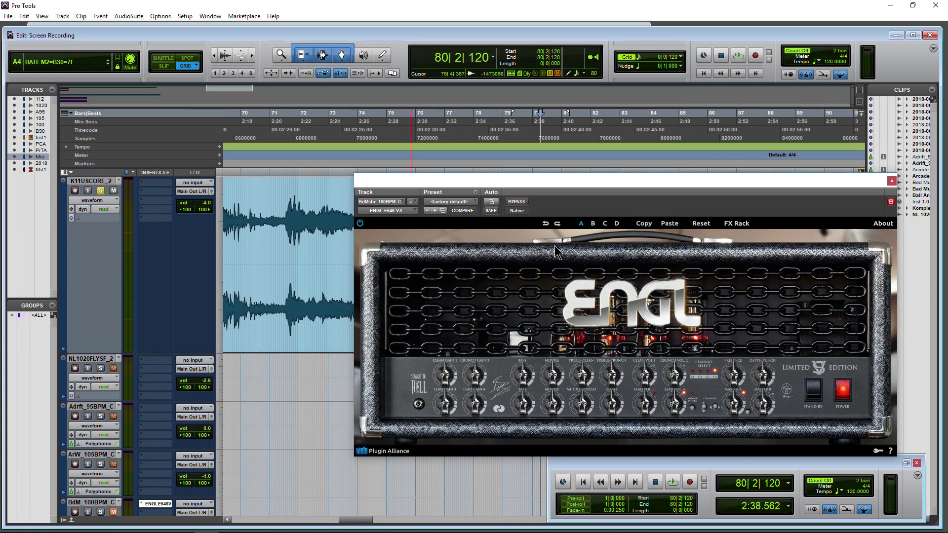
key("alt+Tab")
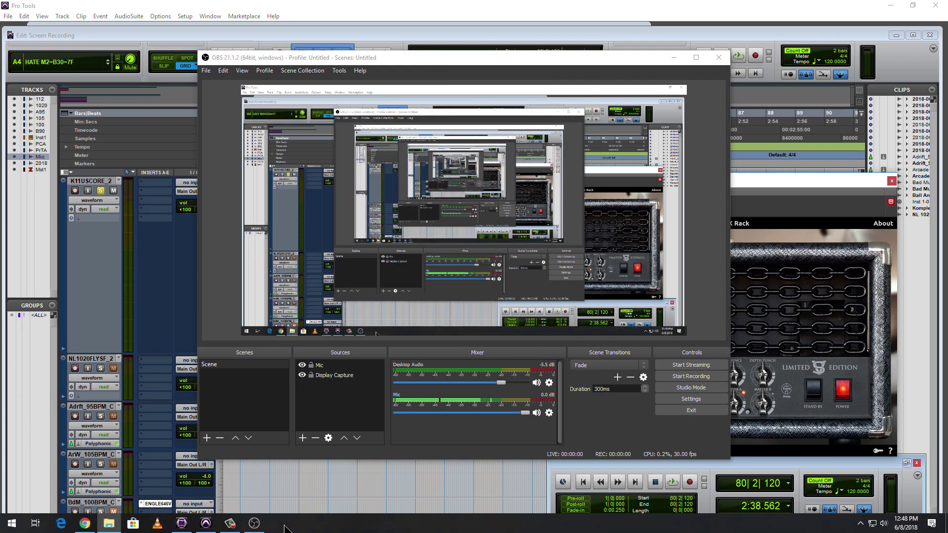
In Avid Media Composer, scrub through the sequence with the A1 and A2 segments selected to compare tracks
left_click(182, 524)
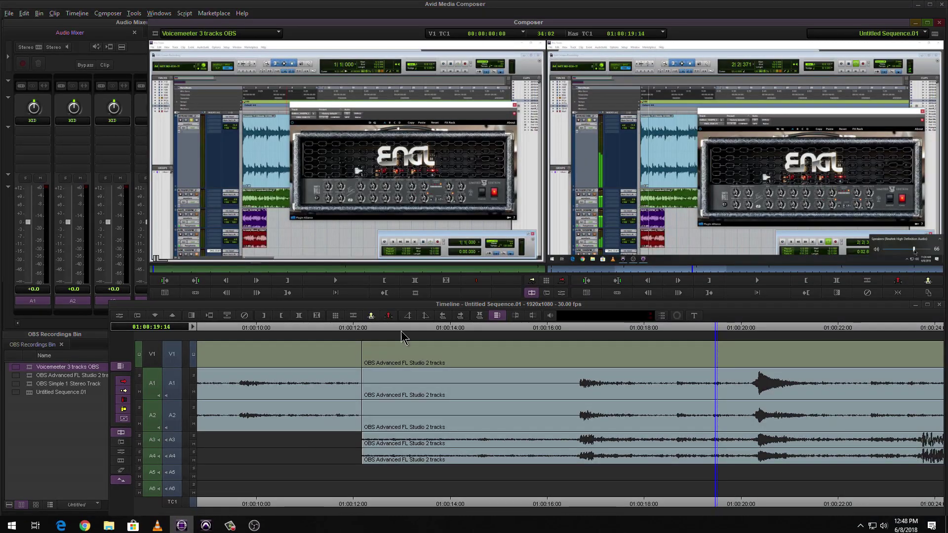
left_click_drag(557, 329, 444, 328)
left_click(514, 353)
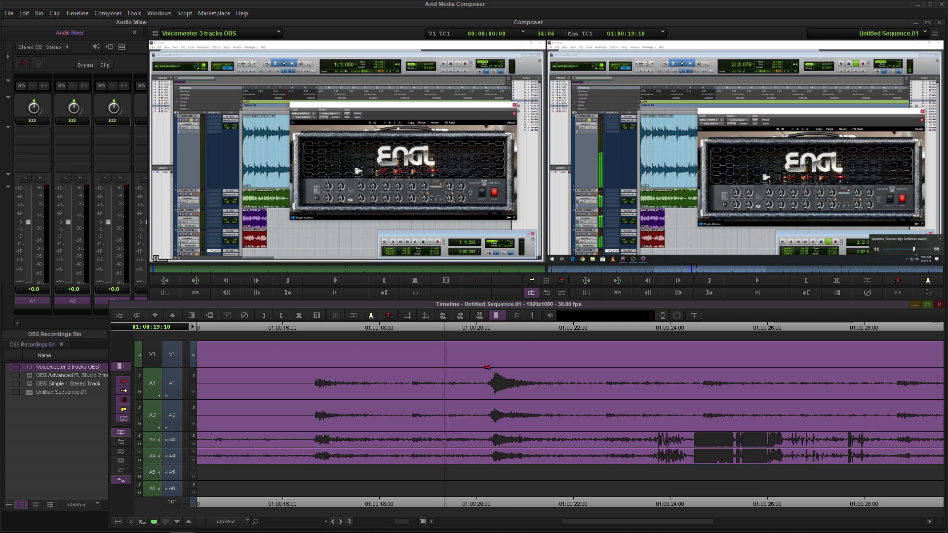
left_click(512, 382)
left_click_drag(450, 335, 582, 348)
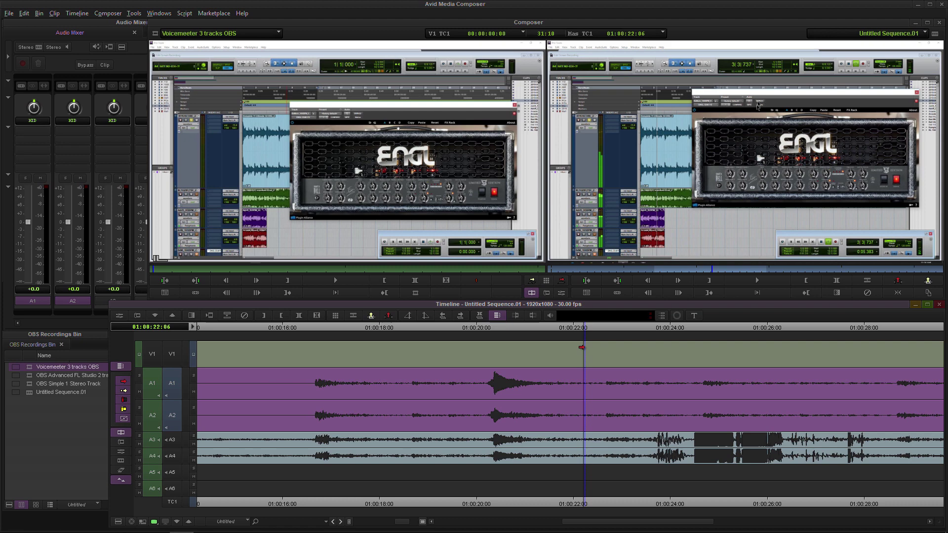
left_click_drag(607, 327, 742, 341)
Select the V1, A3 and A4 segments, play from 01:00:23:24, then return to Pro Tools
left_click(701, 451)
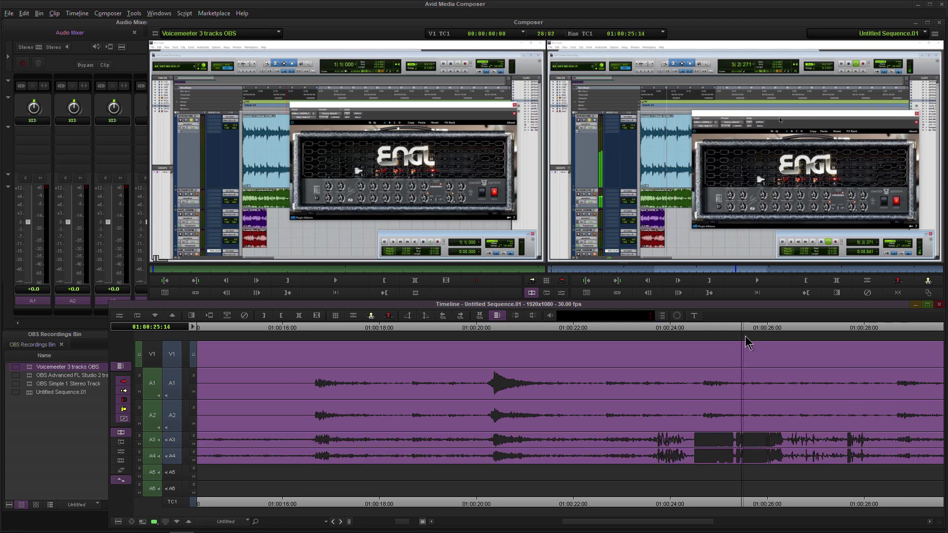
left_click(662, 368)
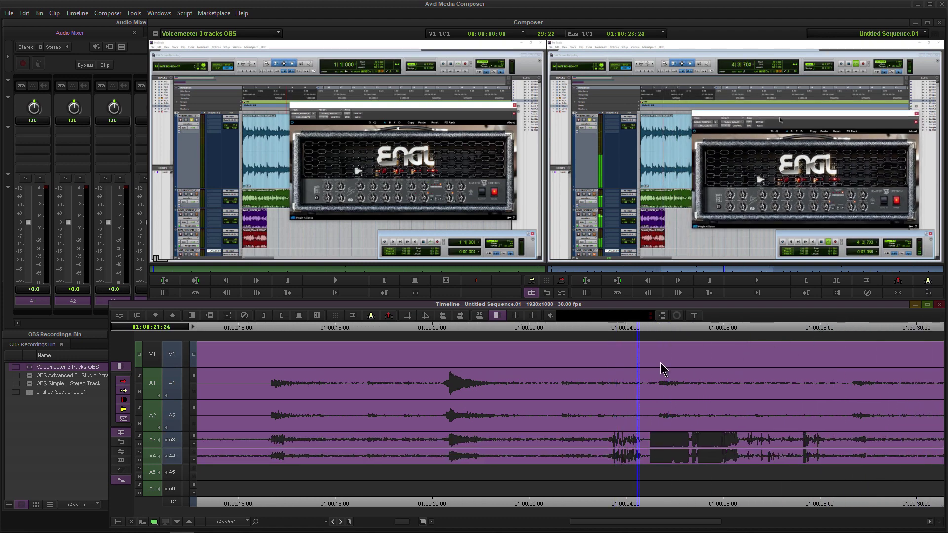
key("space")
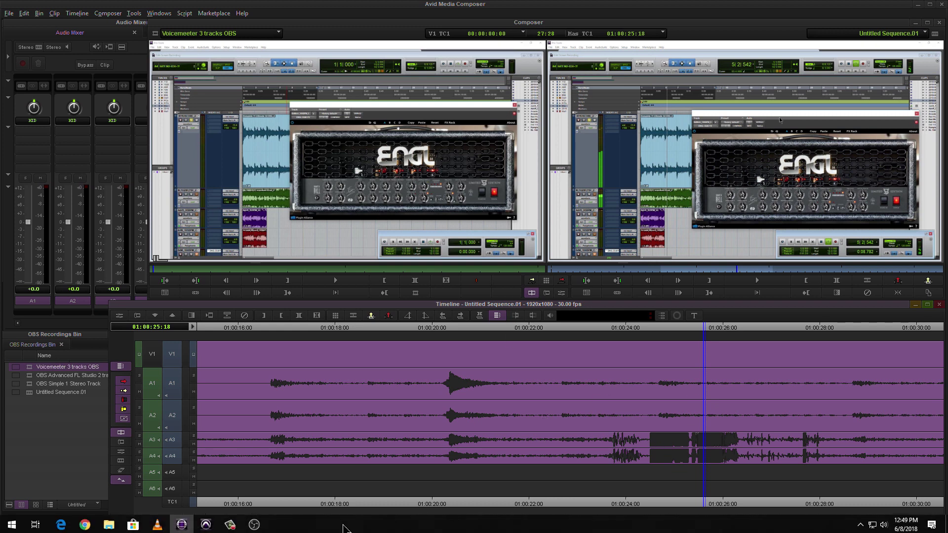
left_click(206, 523)
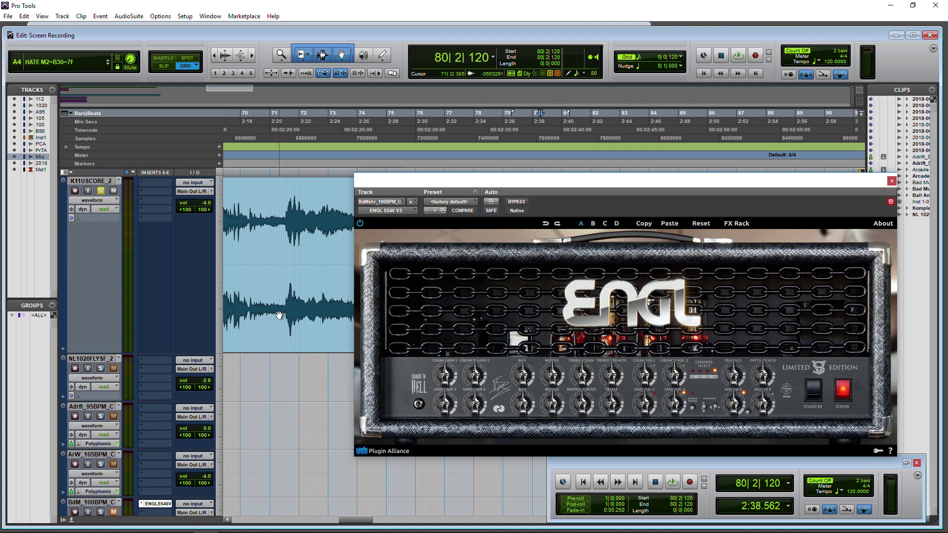
Show the PC Audio, Pro Tools Audio and Mic tracks from bar 1 (0:00.000), then return to OBS
scroll(279, 316, "down", 10)
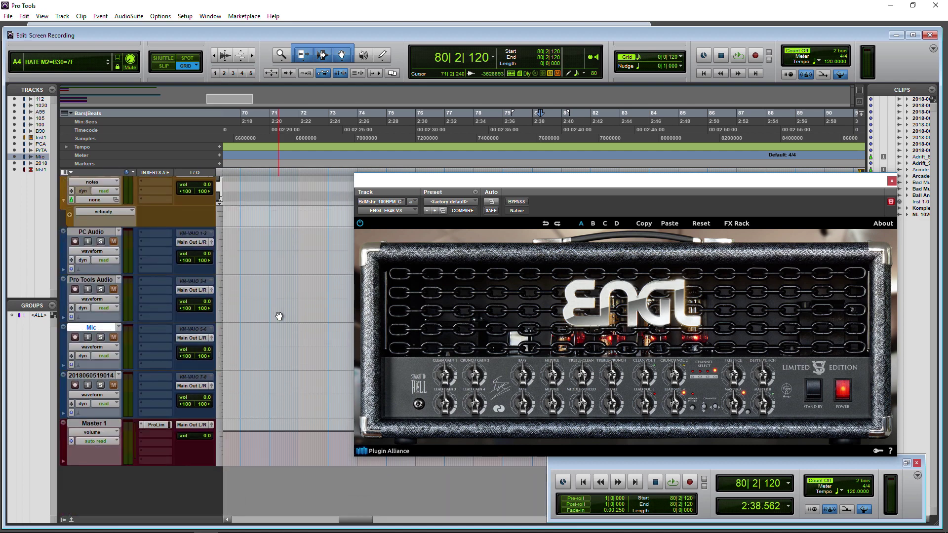
left_click(704, 73)
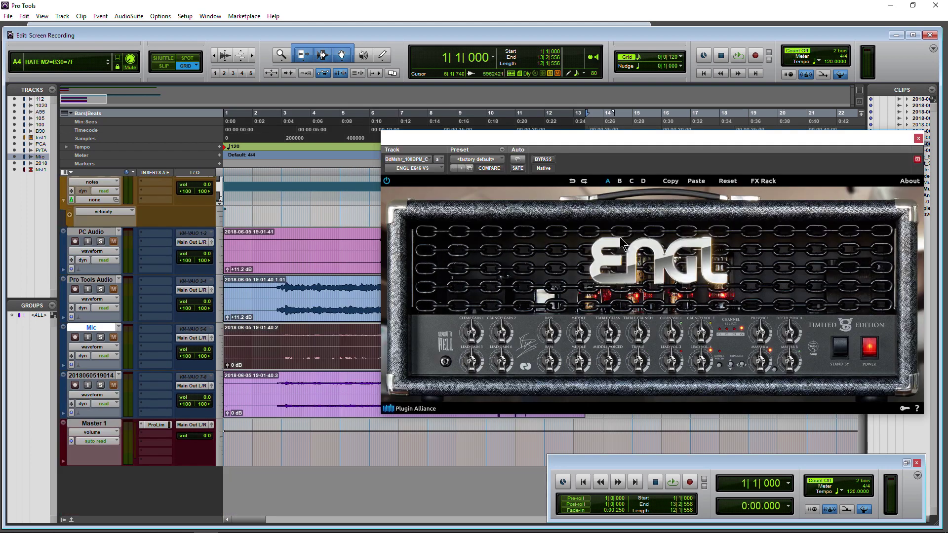
key("alt+Tab")
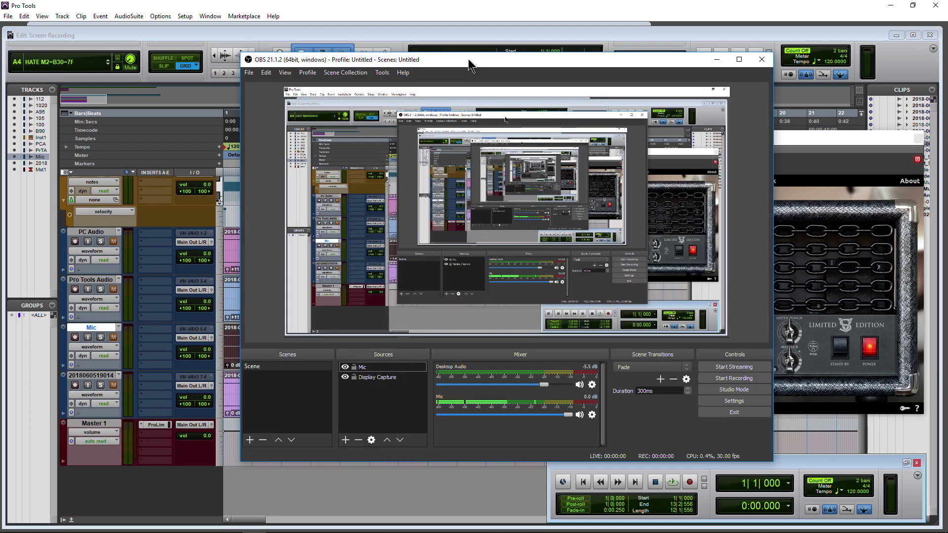
left_click_drag(464, 31, 598, 32)
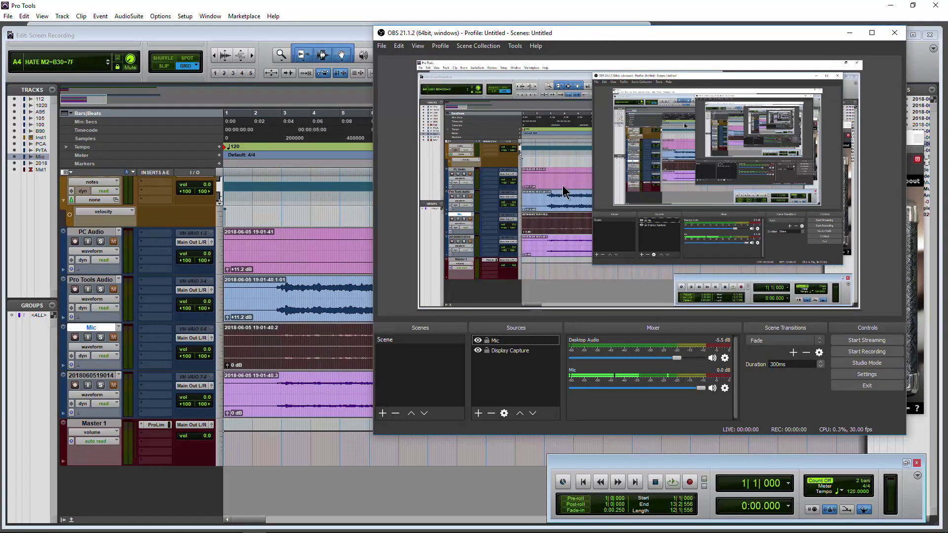
left_click(862, 376)
left_click(450, 129)
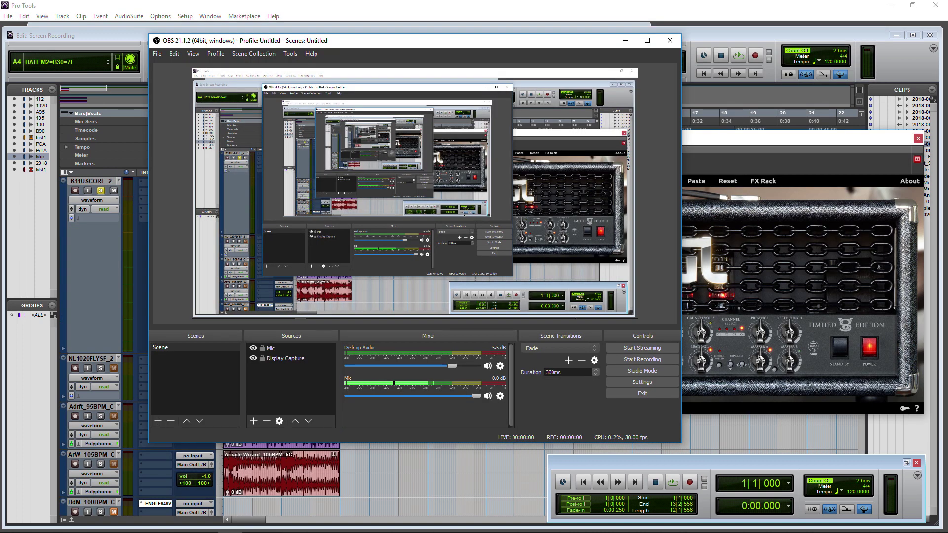
Switch Windows playback to Main Output (Komplete Audio 6 WDM Audio) and raise its volume from 66 to 83
left_click(884, 524)
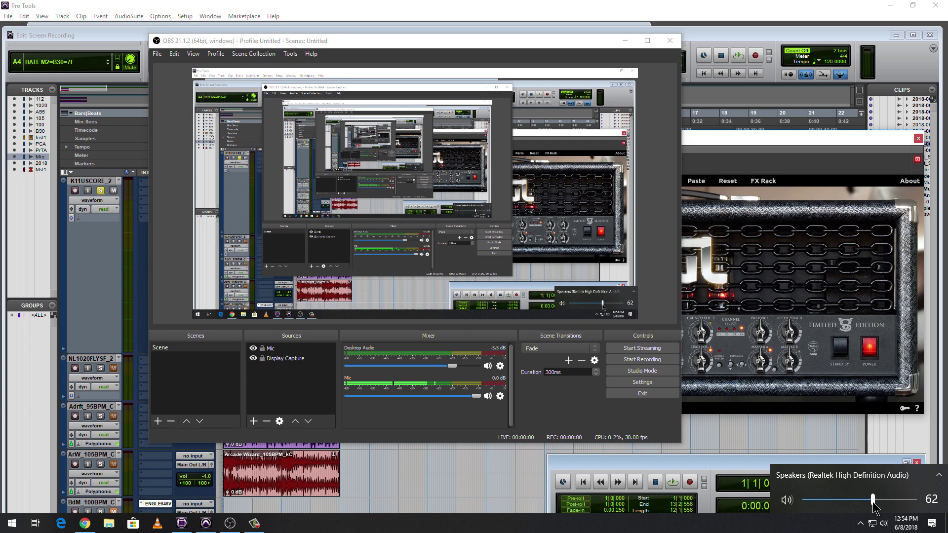
left_click(940, 477)
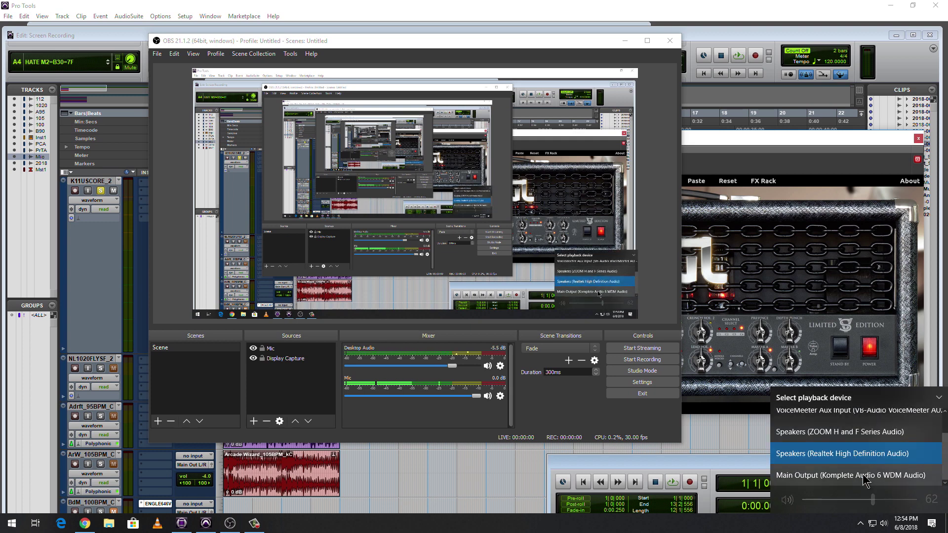
left_click(866, 476)
left_click(878, 500)
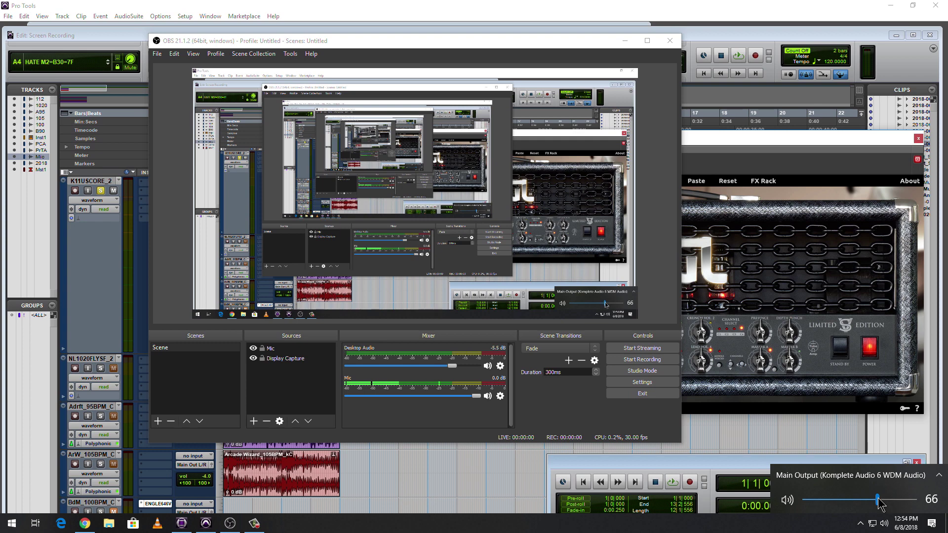
left_click_drag(879, 500, 897, 501)
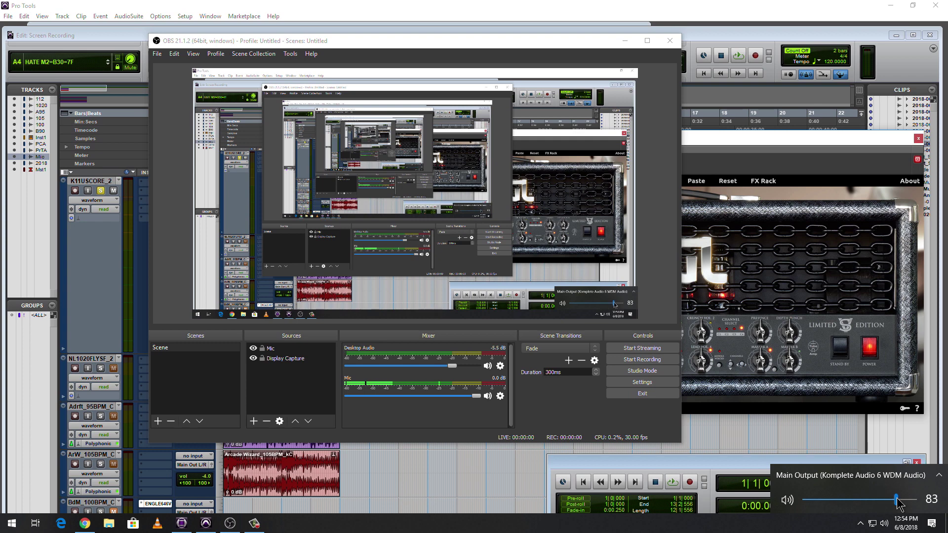
left_click(940, 477)
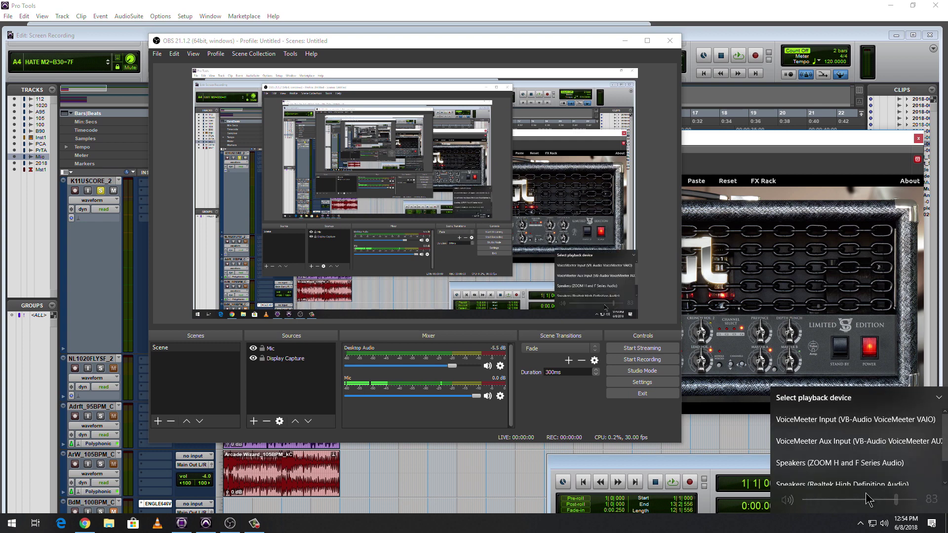
left_click(886, 526)
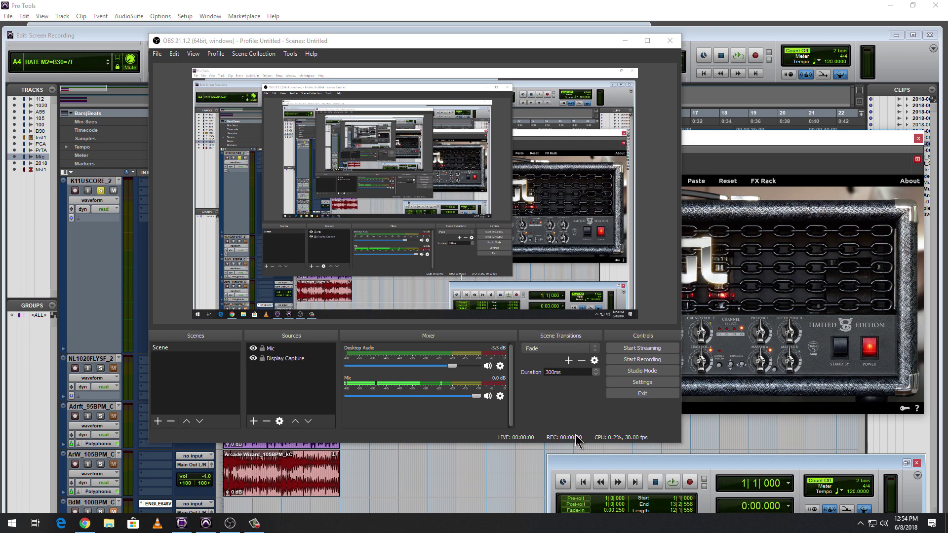